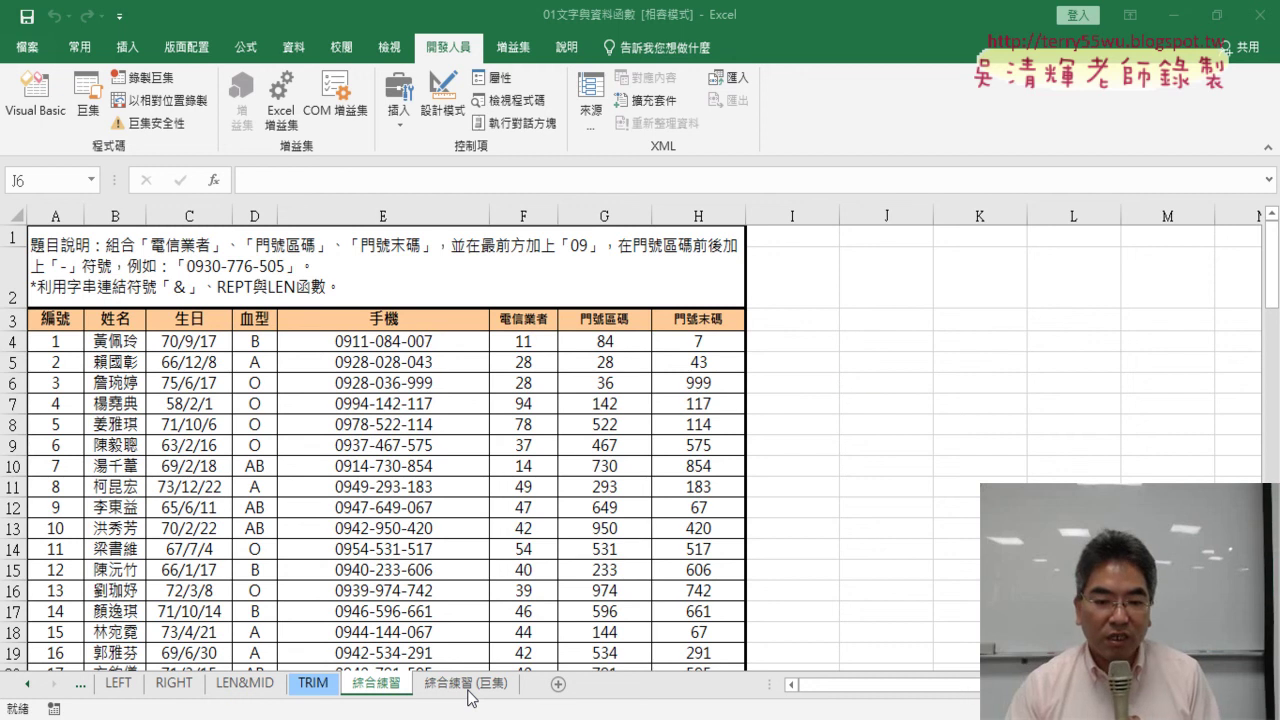
# On the 綜合練習 (巨集) sheet, run 手機號碼串接, 手機號碼清除, then 手機號碼串接 again
pyautogui.click(480, 688)
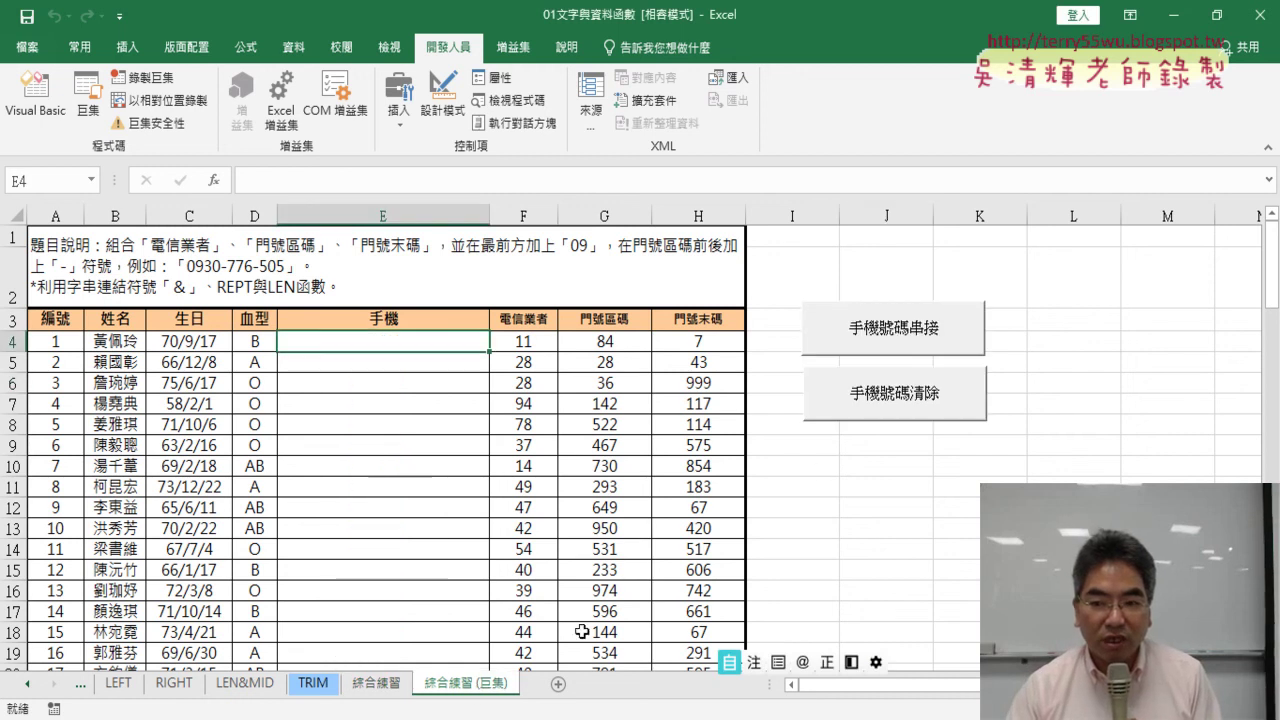
pyautogui.click(880, 341)
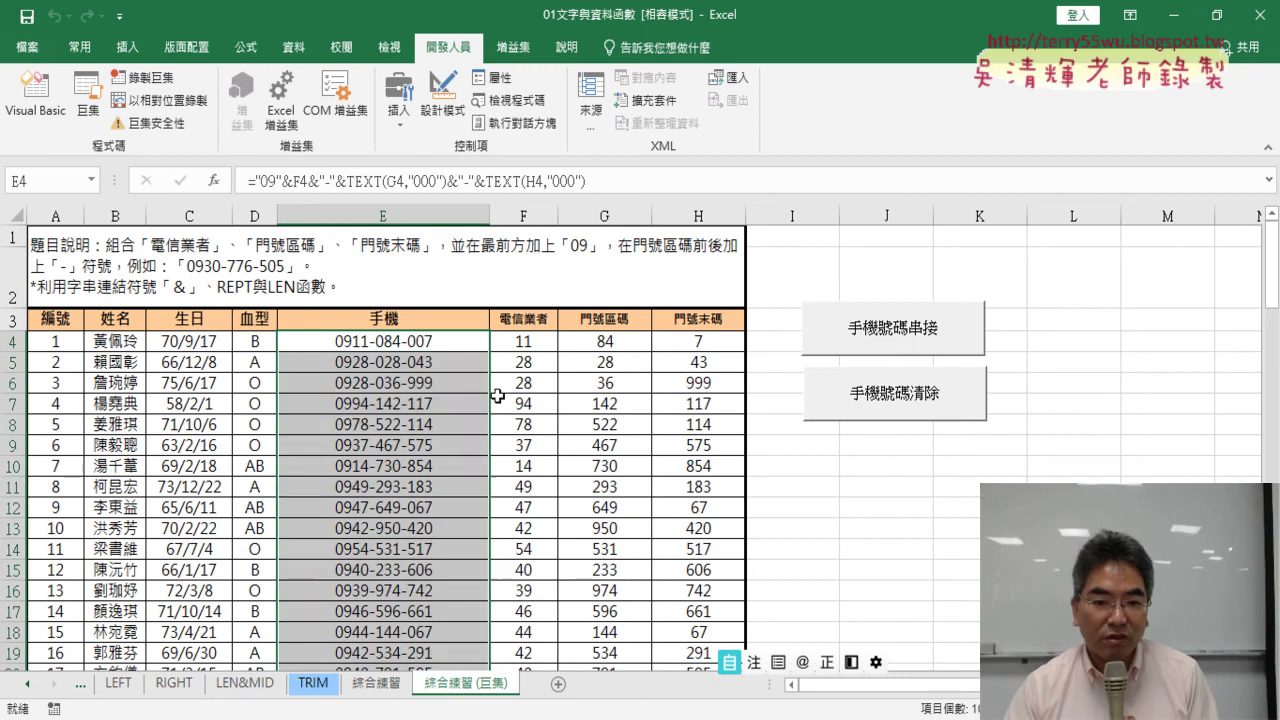
pyautogui.click(890, 392)
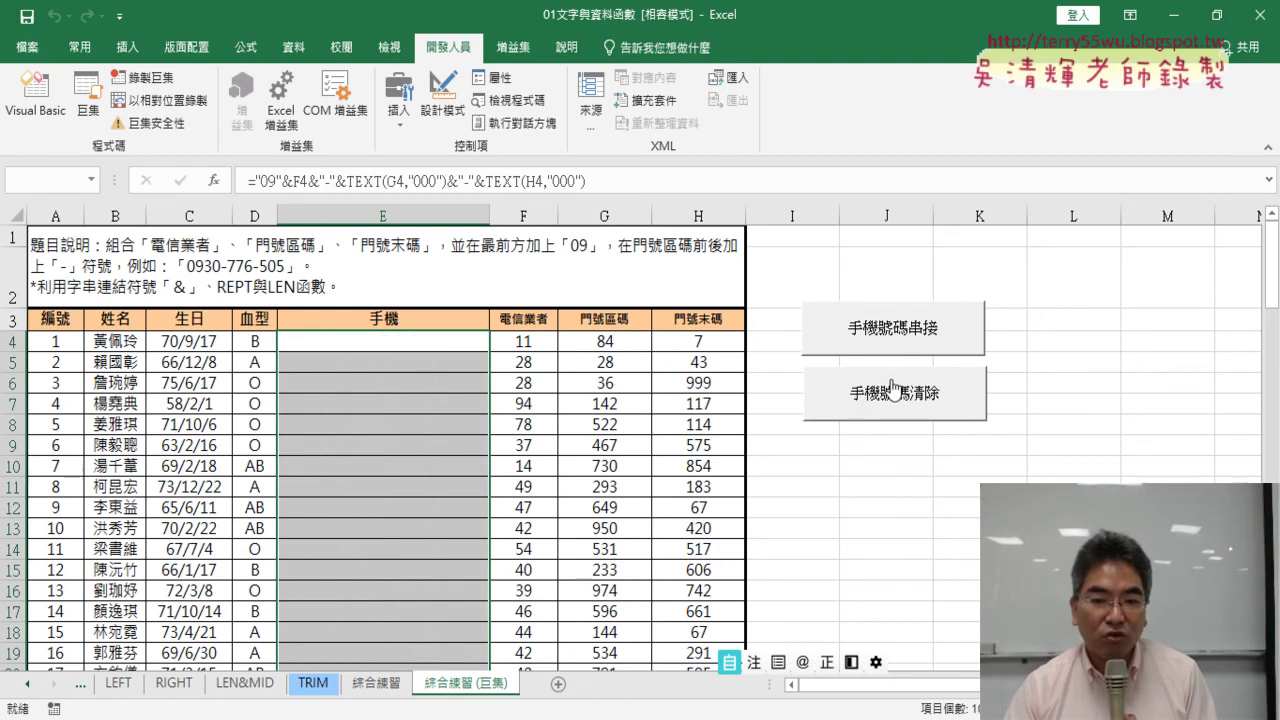
pyautogui.click(933, 342)
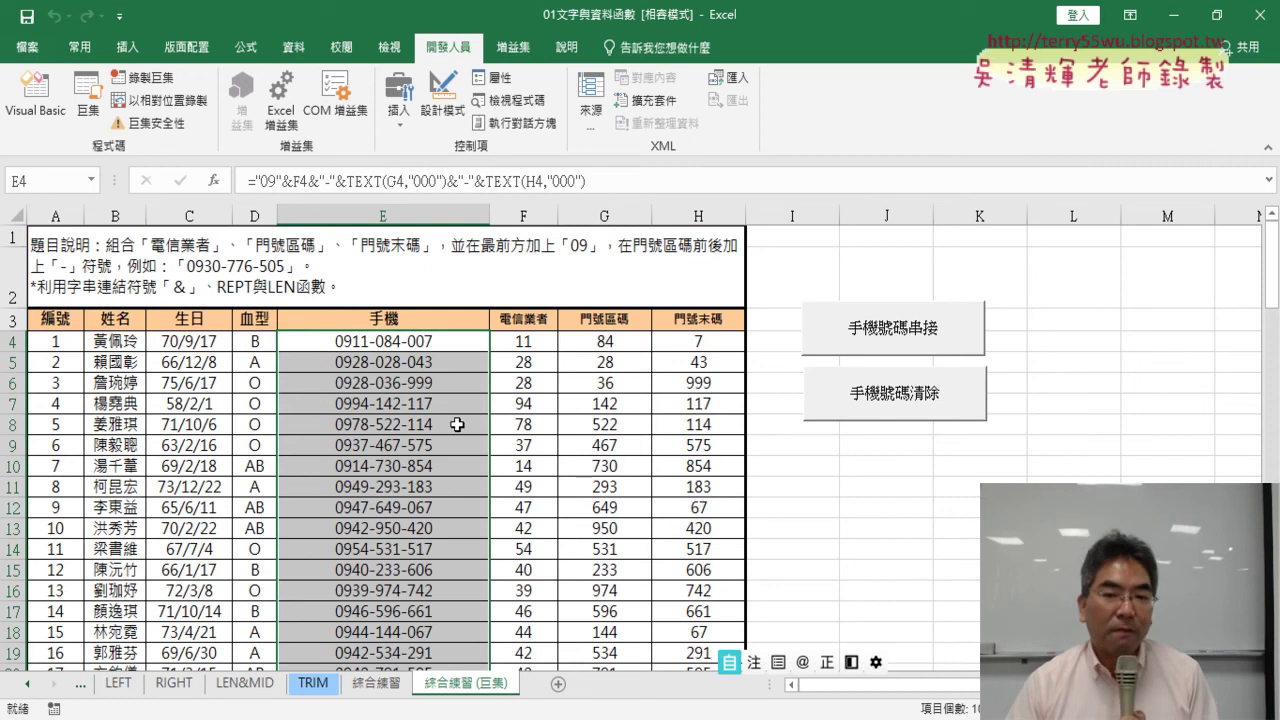
pyautogui.press('shift')
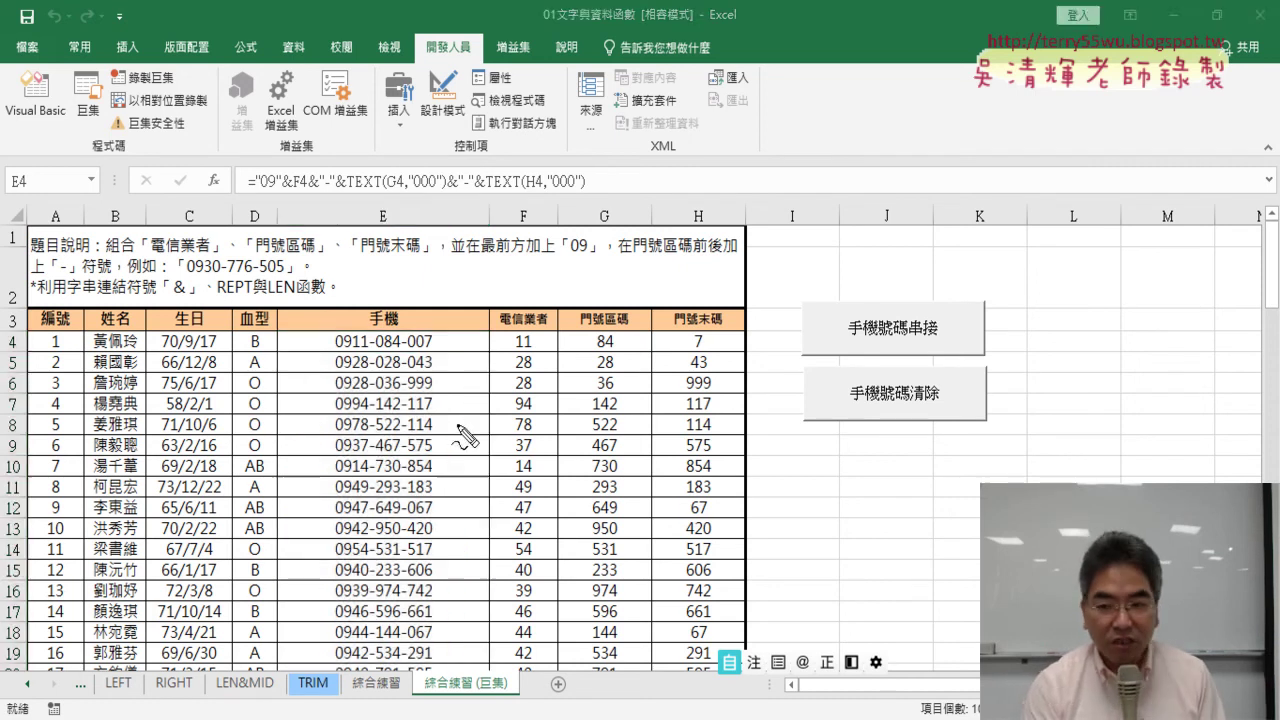
pyautogui.moveTo(940, 452); pyautogui.dragTo(928, 445)
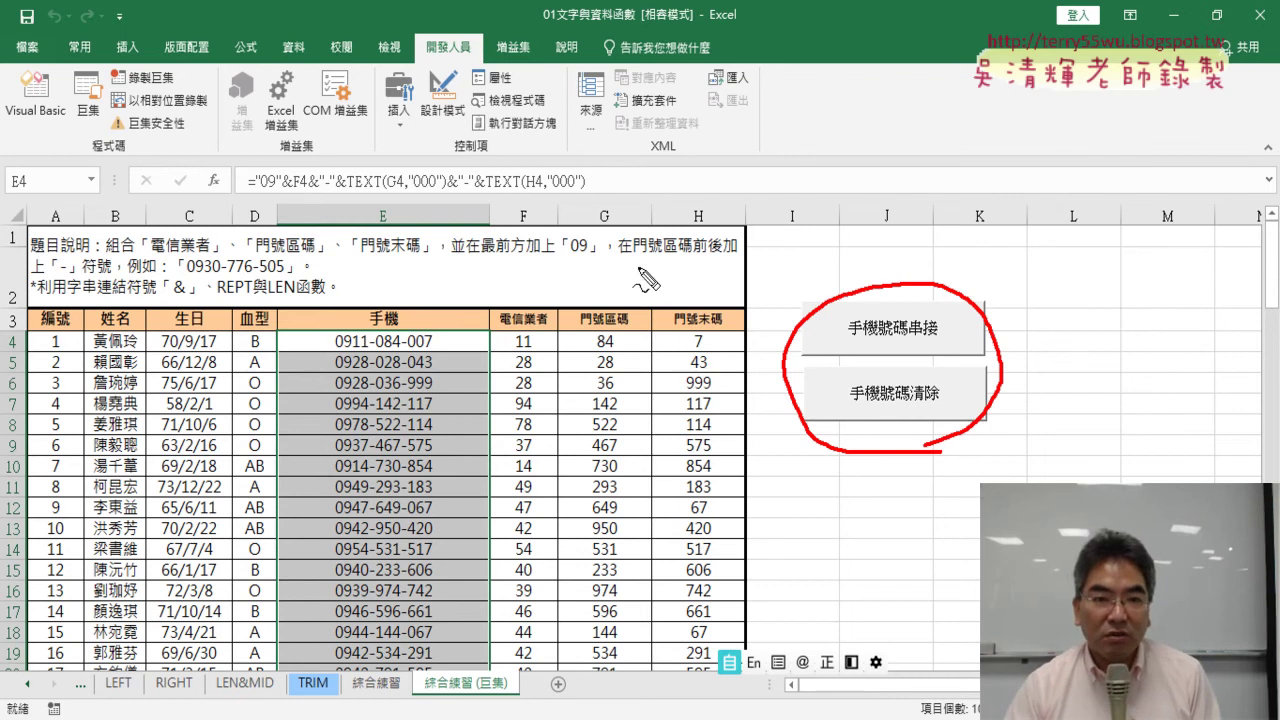
pyautogui.moveTo(430, 58); pyautogui.dragTo(420, 54)
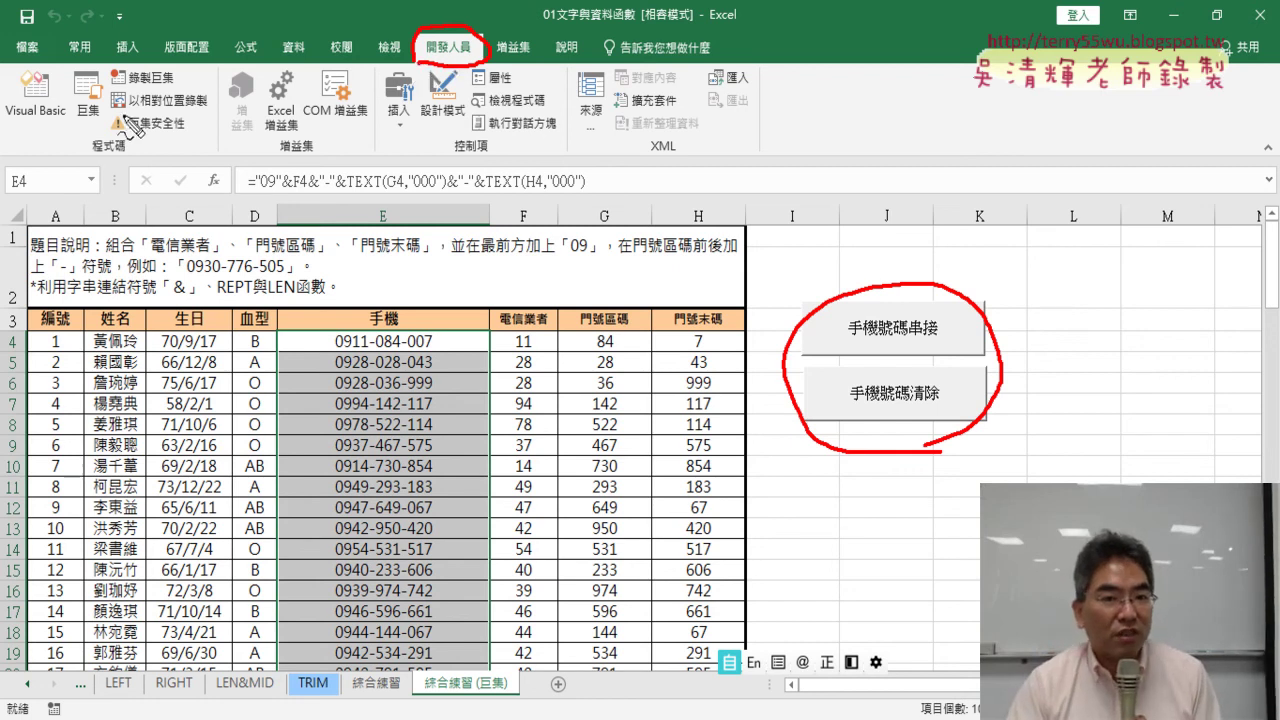
pyautogui.moveTo(100, 128)
pyautogui.mouseDown()
pyautogui.moveTo(83, 75)
pyautogui.moveTo(96, 130)
pyautogui.moveTo(183, 95)
pyautogui.mouseUp()
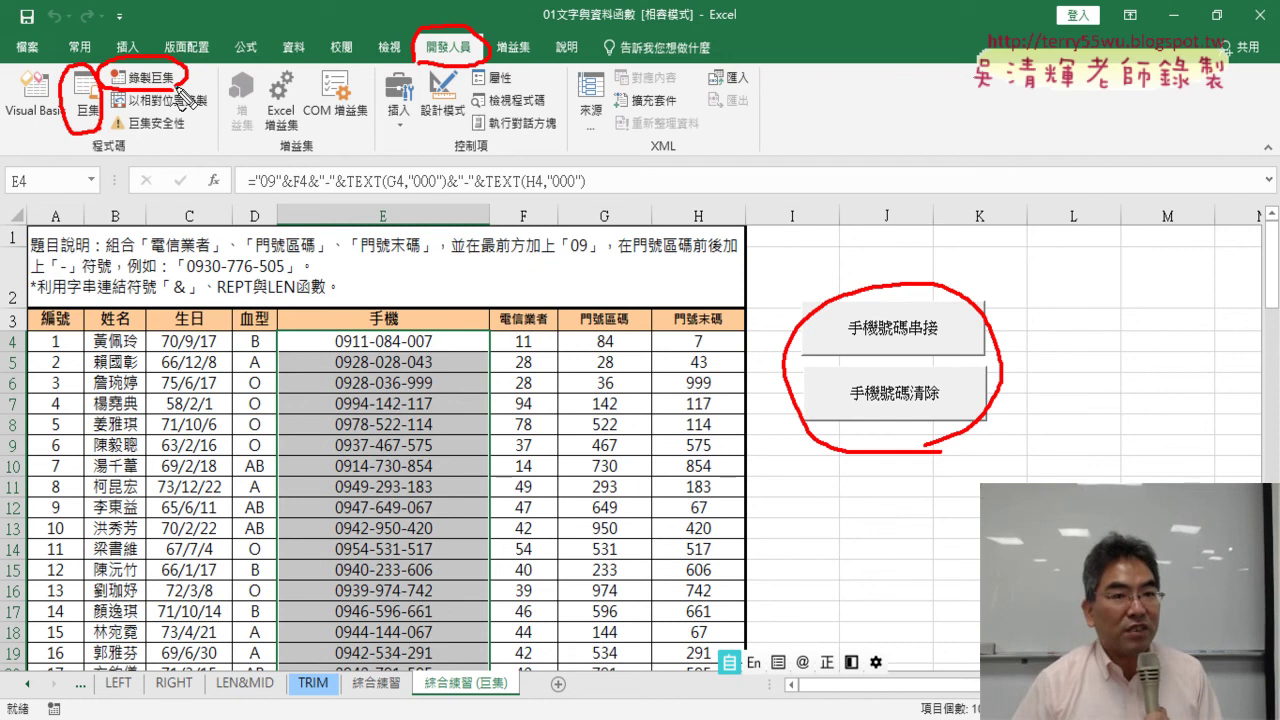
pyautogui.moveTo(140, 125)
pyautogui.mouseDown()
pyautogui.moveTo(165, 128)
pyautogui.moveTo(184, 166)
pyautogui.mouseUp()
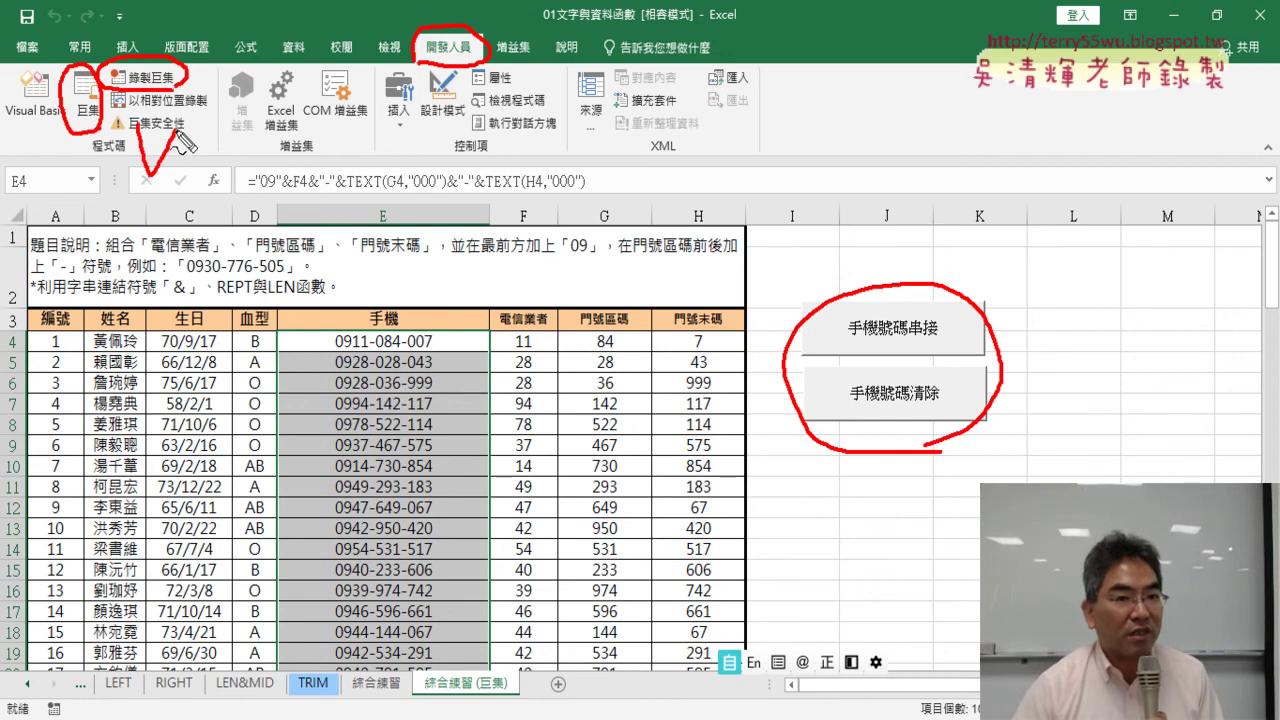
pyautogui.moveTo(188, 118)
pyautogui.mouseDown()
pyautogui.moveTo(190, 170)
pyautogui.moveTo(283, 183)
pyautogui.moveTo(275, 150)
pyautogui.mouseUp()
pyautogui.moveTo(300, 193); pyautogui.dragTo(238, 193)
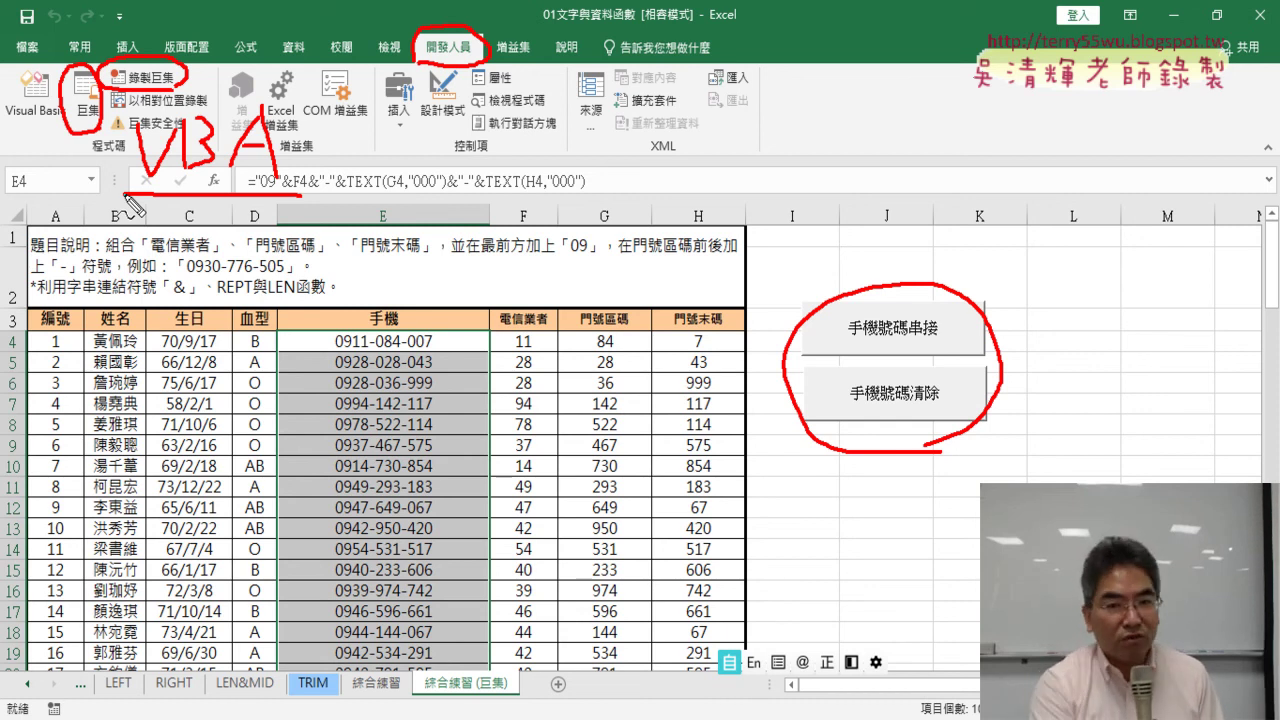
pyautogui.press('Escape')
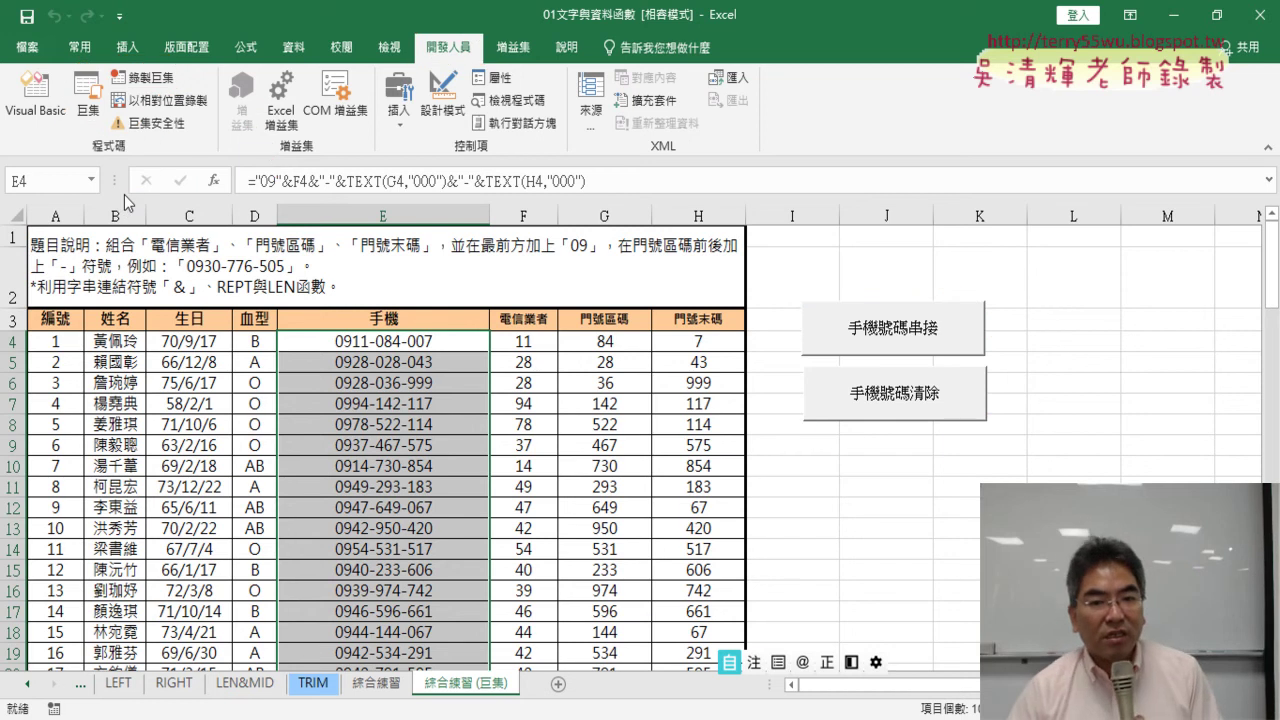
# Inspect E4's REPT/LEN phone formula on the 綜合練習 sheet without changing it
pyautogui.click(377, 683)
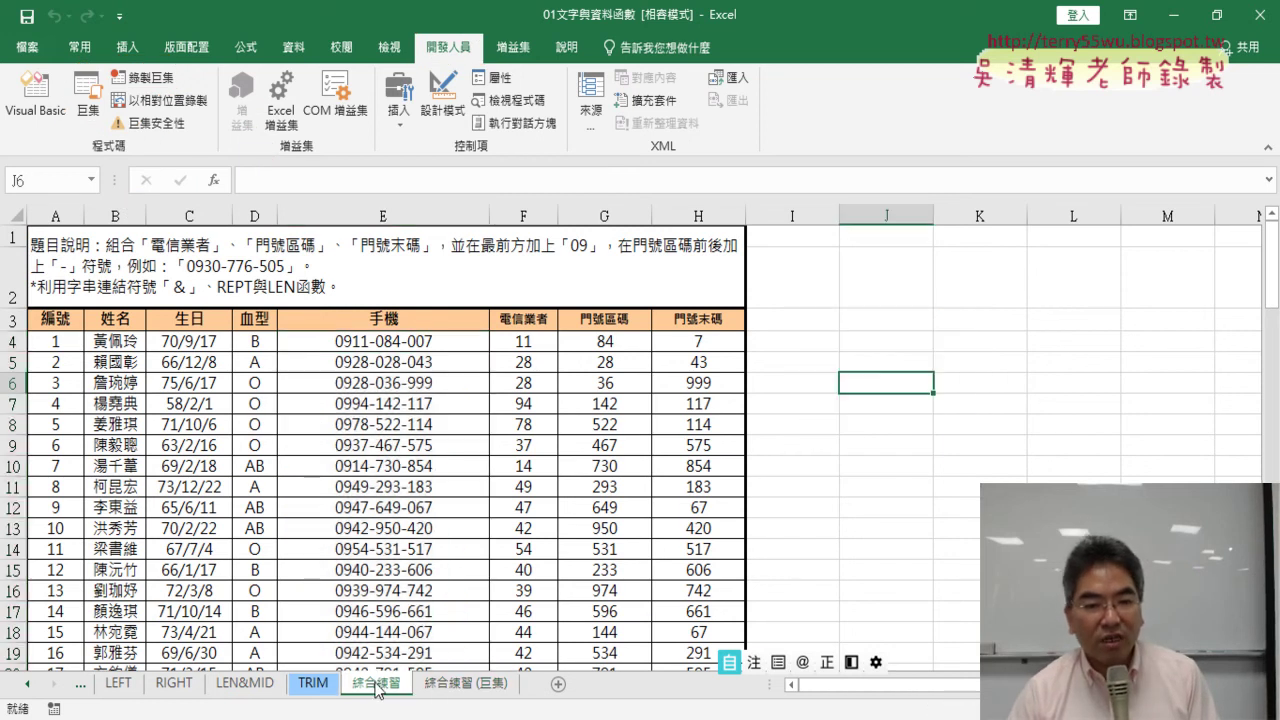
pyautogui.click(420, 341)
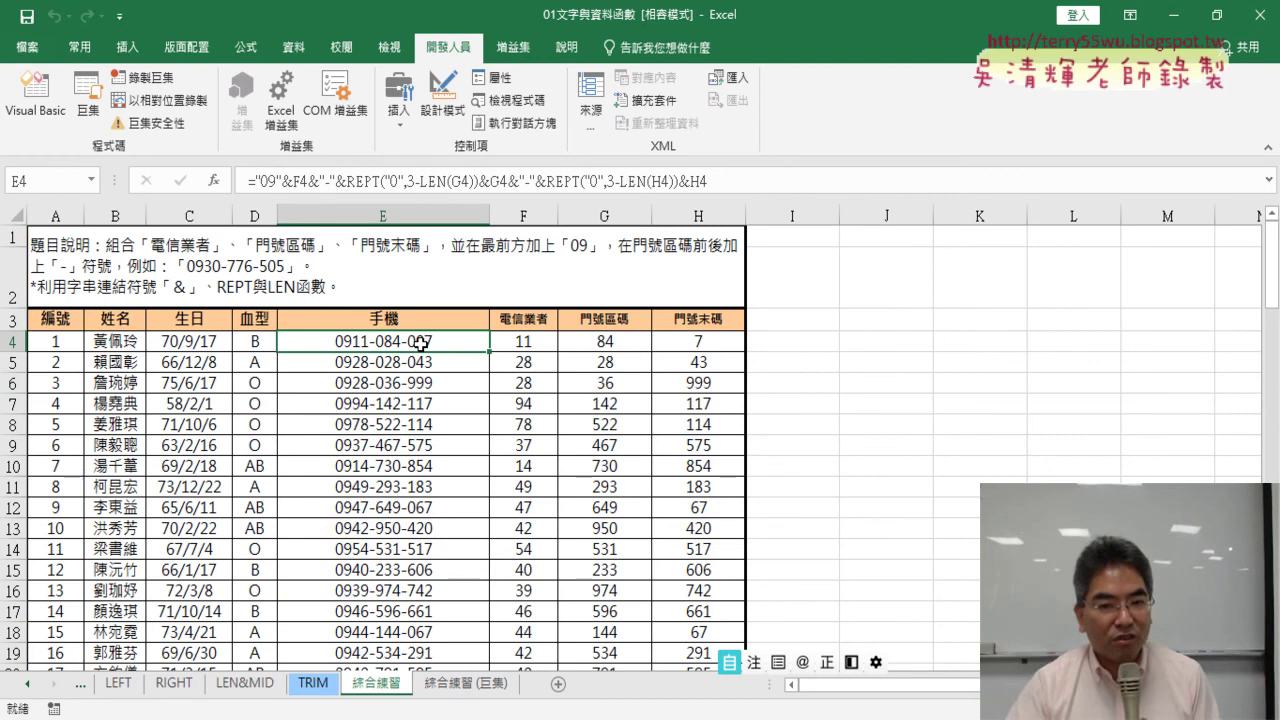
pyautogui.click(346, 181)
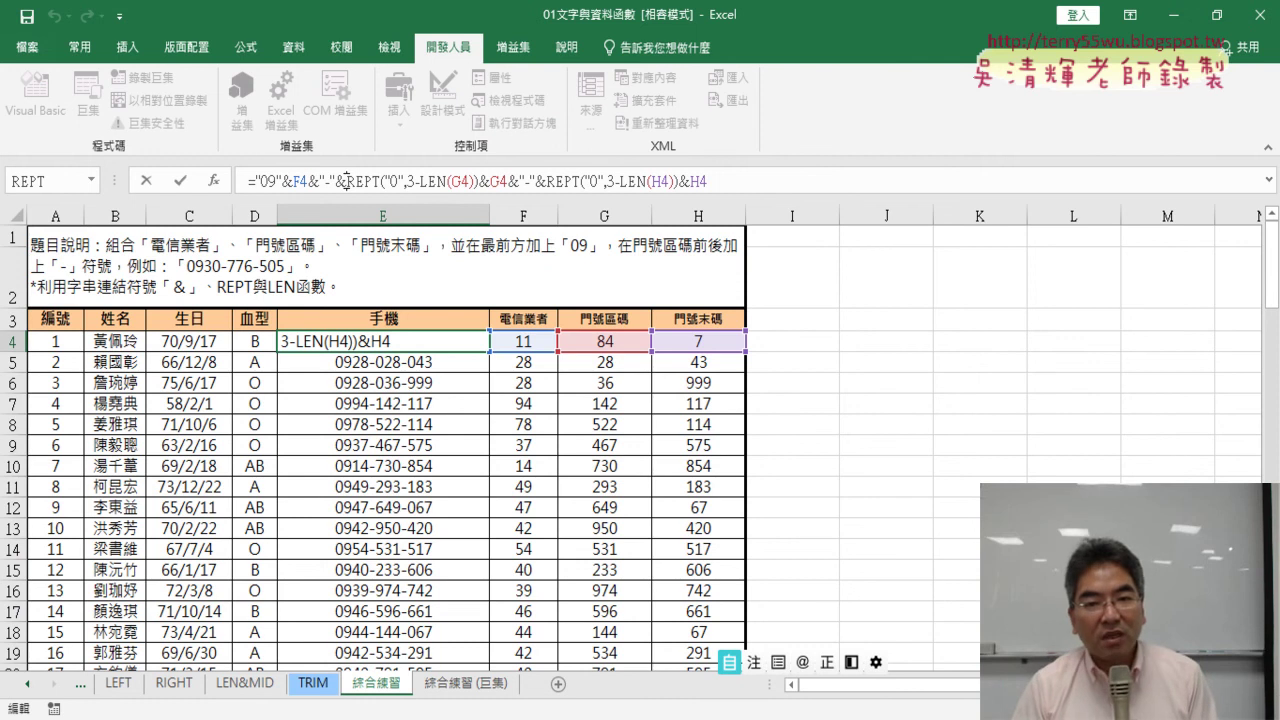
pyautogui.click(146, 180)
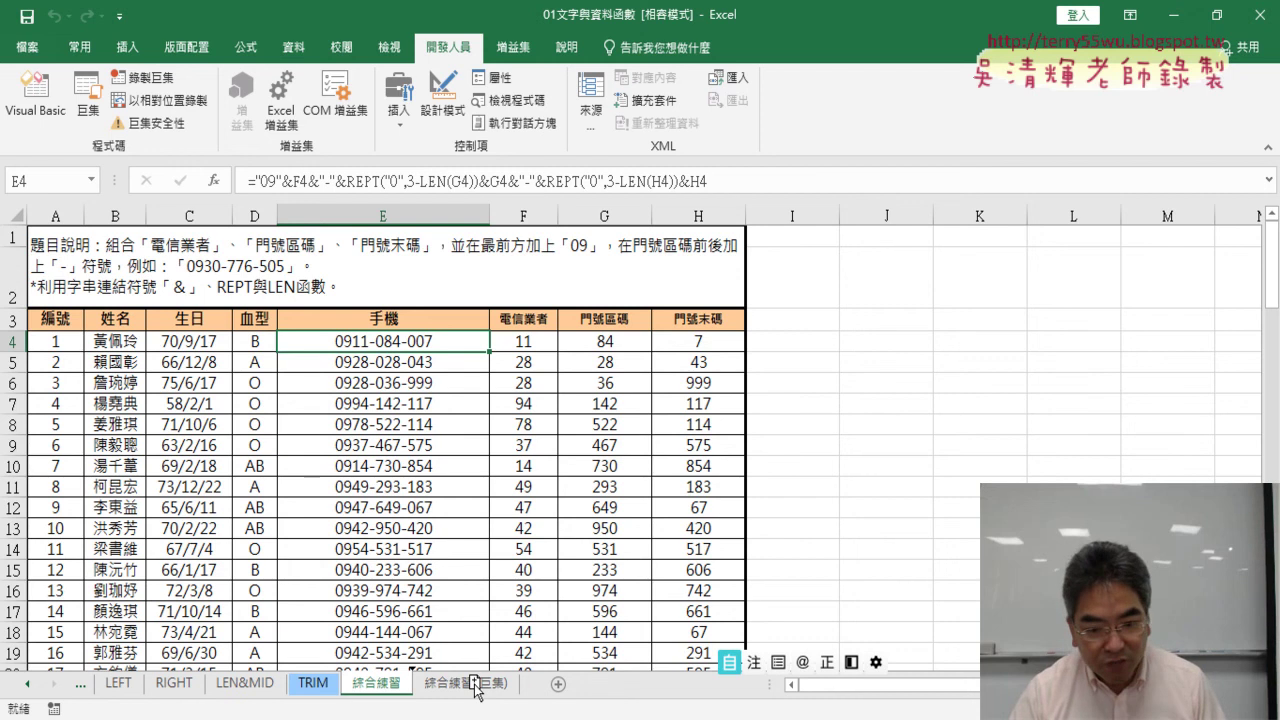
# Duplicate the 綜合練習 sheet and name the copy 綜合練習 (TEXT)
pyautogui.moveTo(475, 688); pyautogui.dragTo(420, 688)
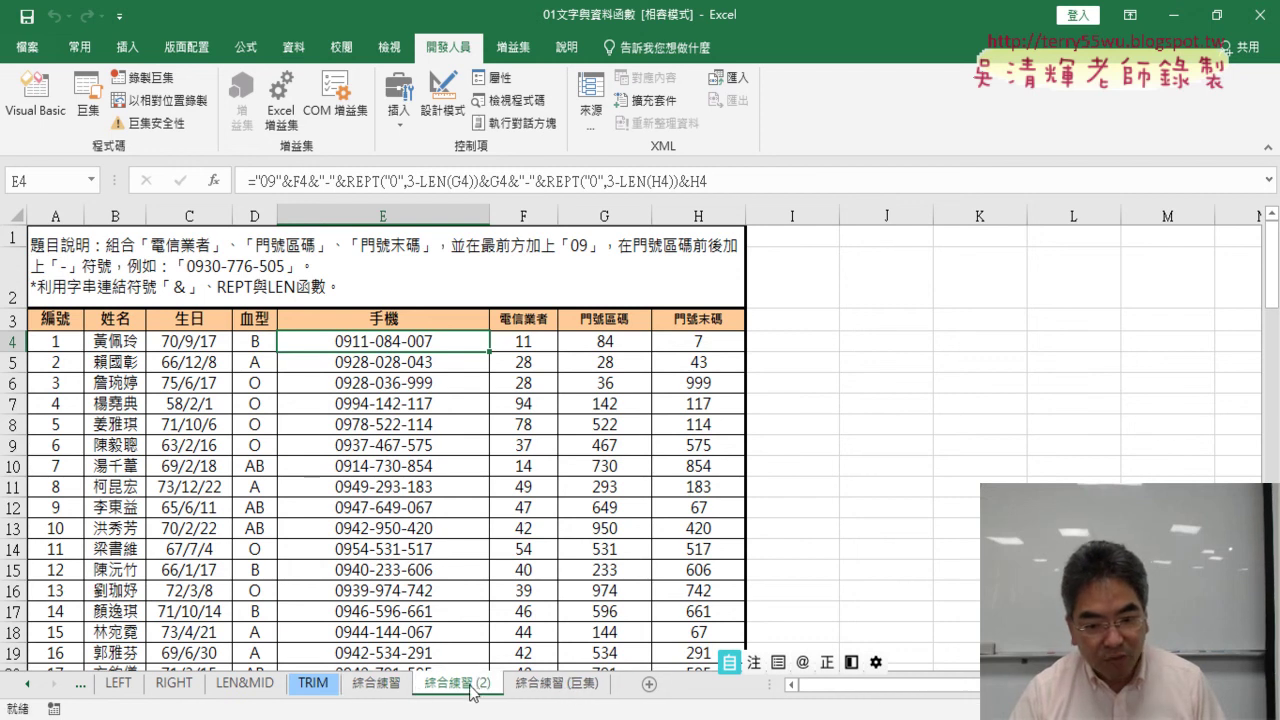
pyautogui.click(388, 684)
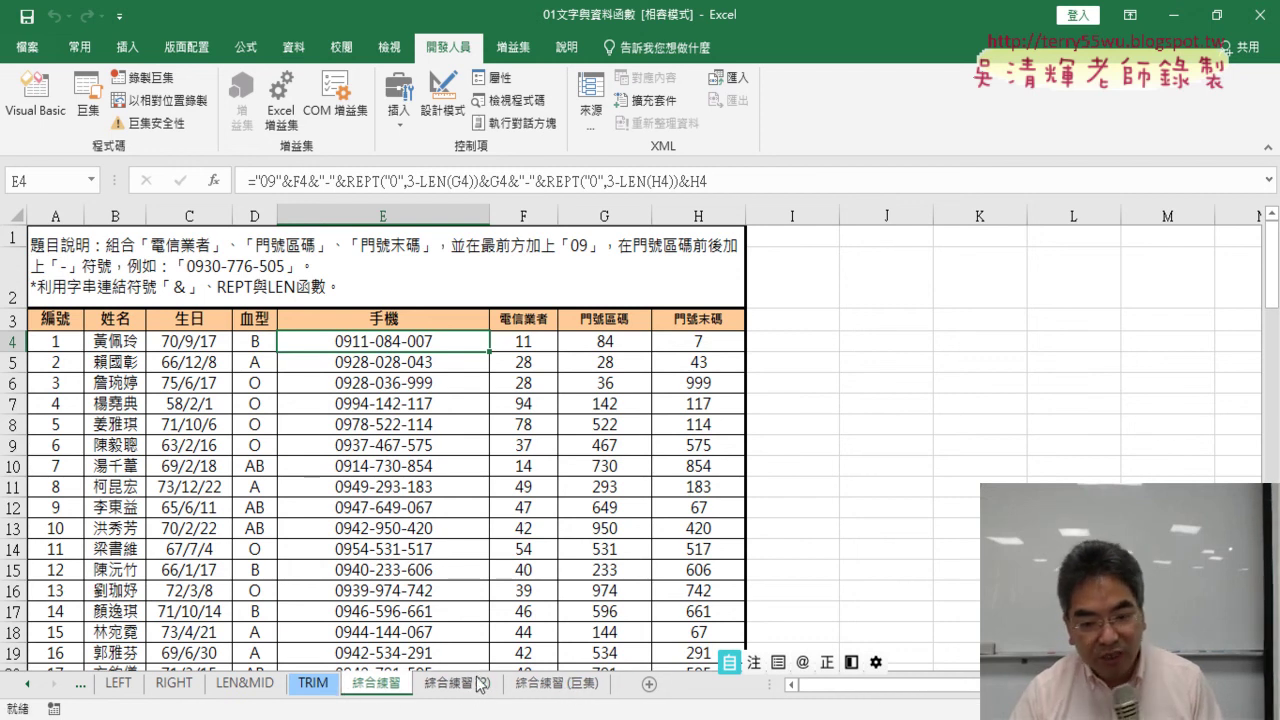
pyautogui.moveTo(480, 688)
pyautogui.mouseDown()
pyautogui.moveTo(355, 676)
pyautogui.moveTo(436, 667)
pyautogui.mouseUp()
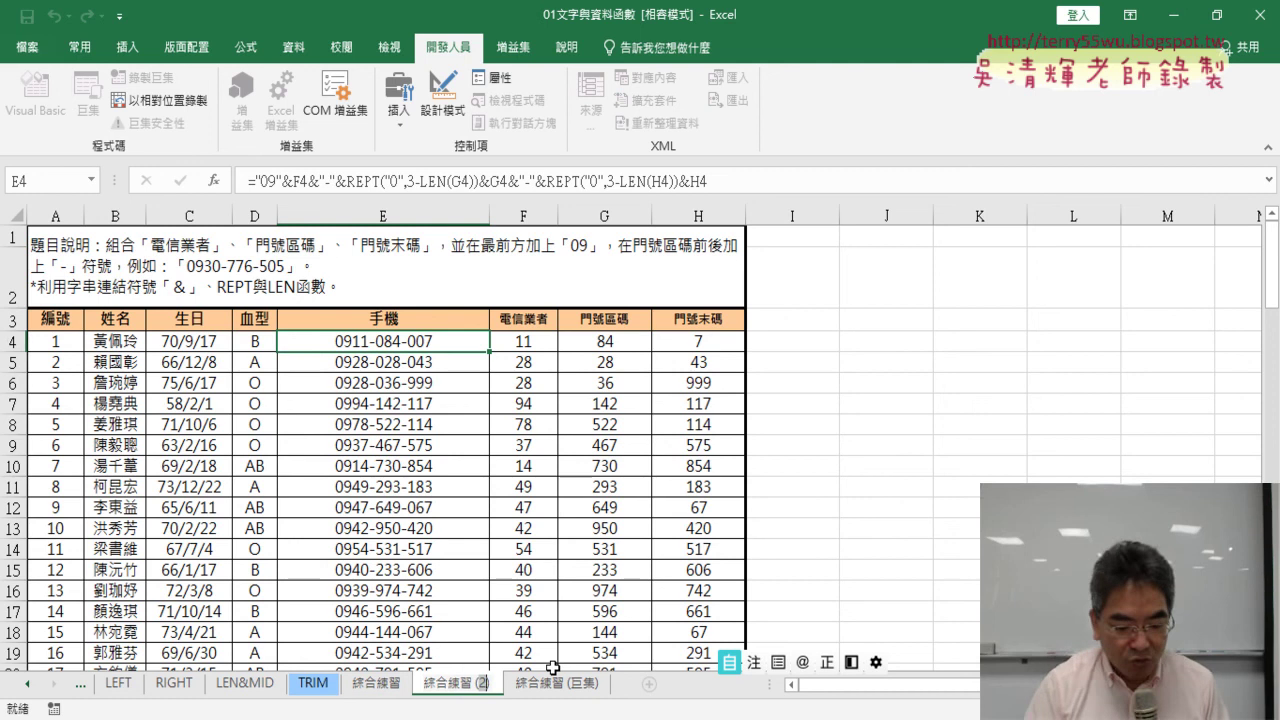
pyautogui.press('BackSpace')
pyautogui.press('BackSpace')
pyautogui.write('TEXT)')
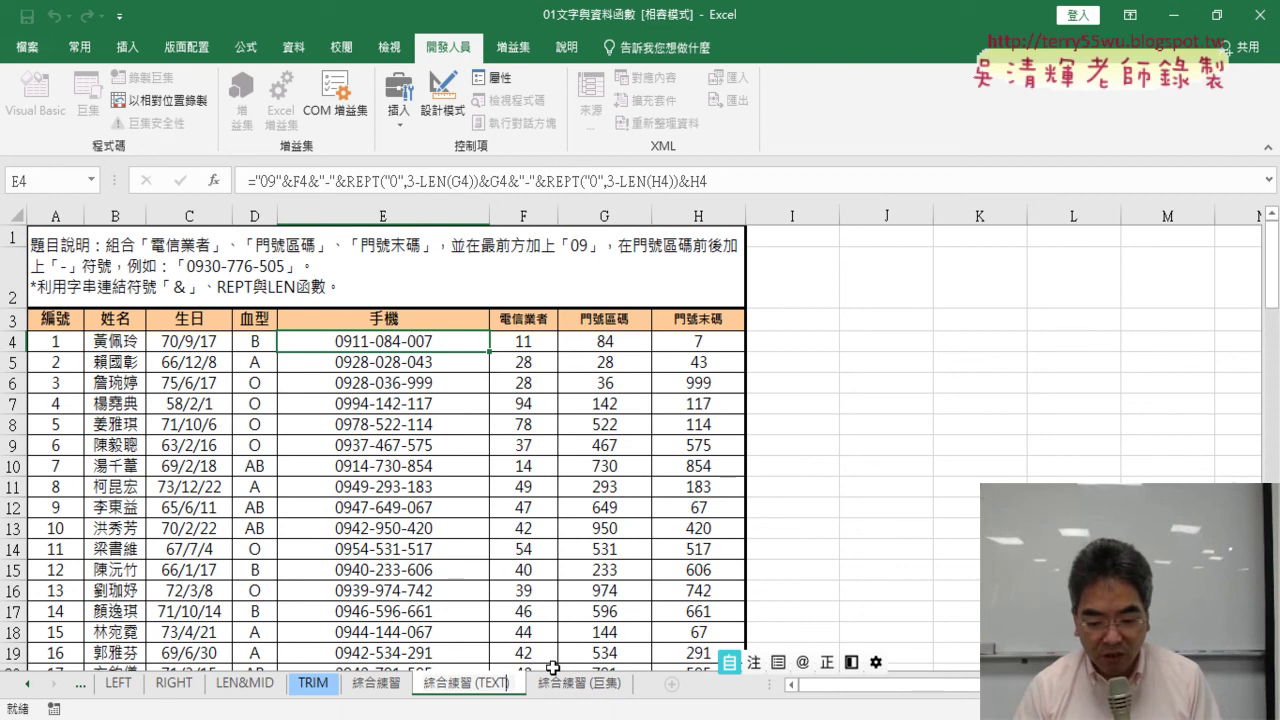
pyautogui.press('Return')
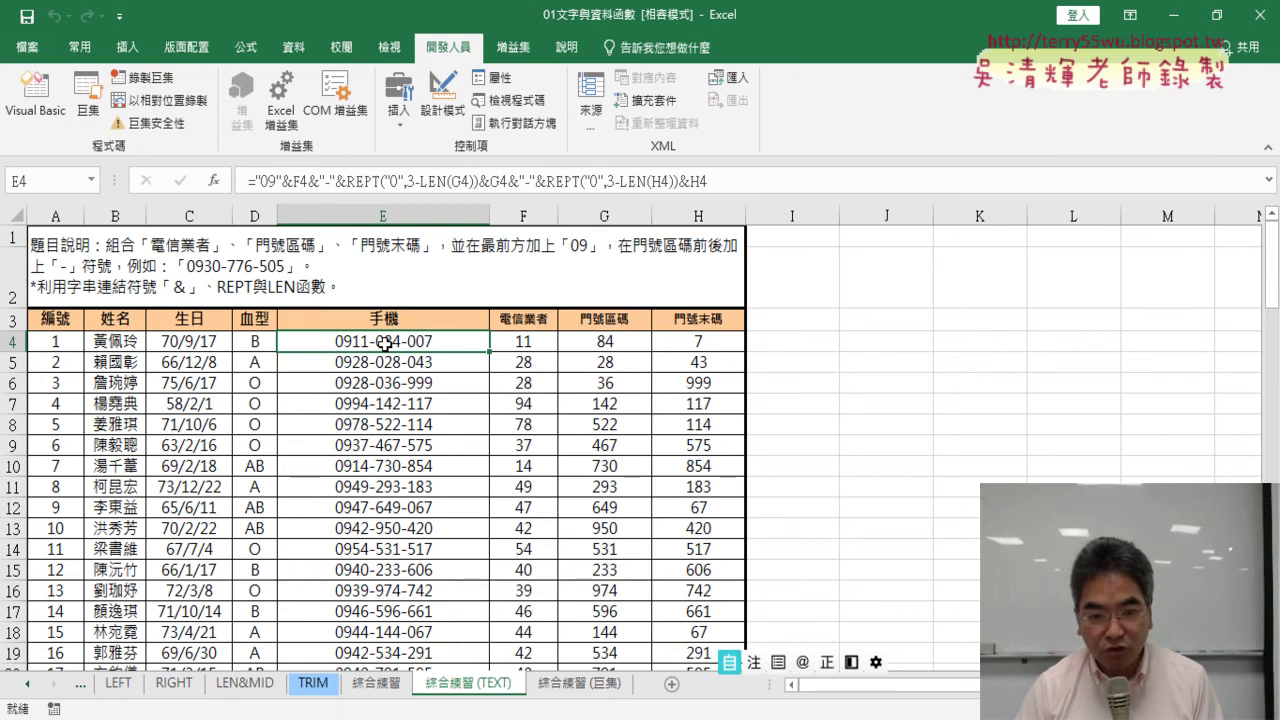
# Clear the phone formulas from E4:E103 on the 綜合練習 (TEXT) sheet
pyautogui.hotkey('ctrl', 'shift', 'Down')
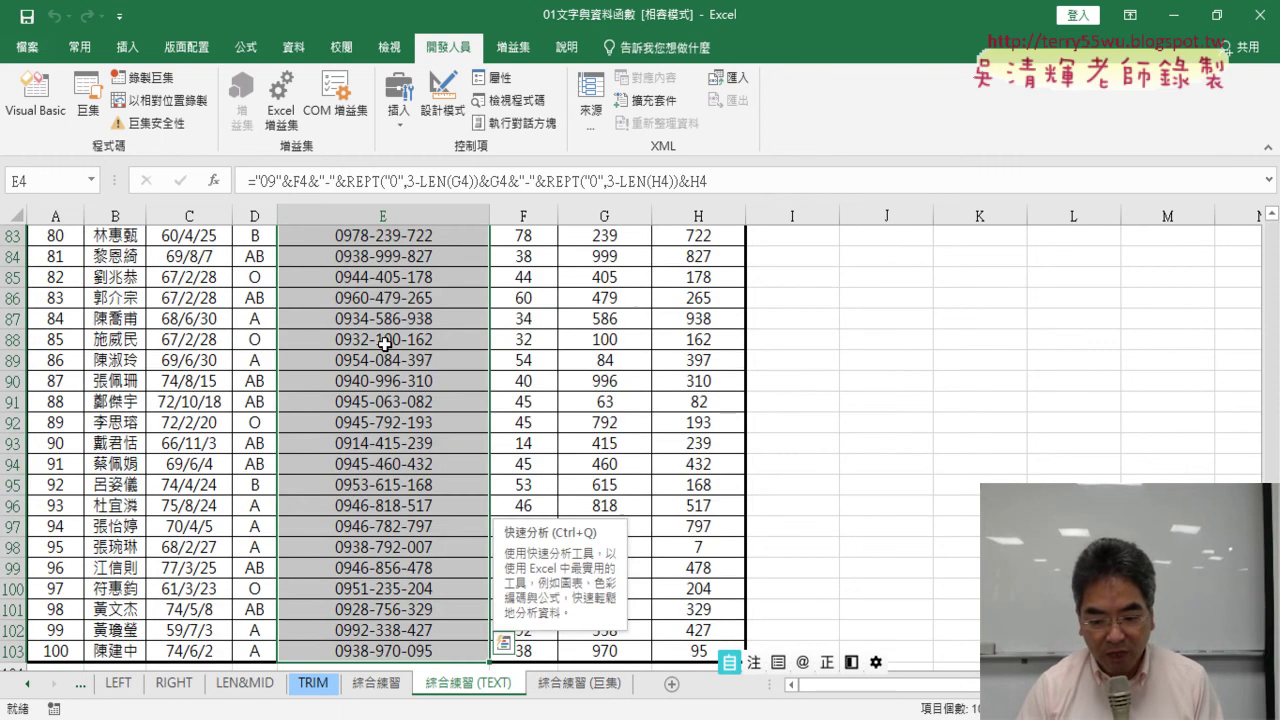
pyautogui.press('Delete')
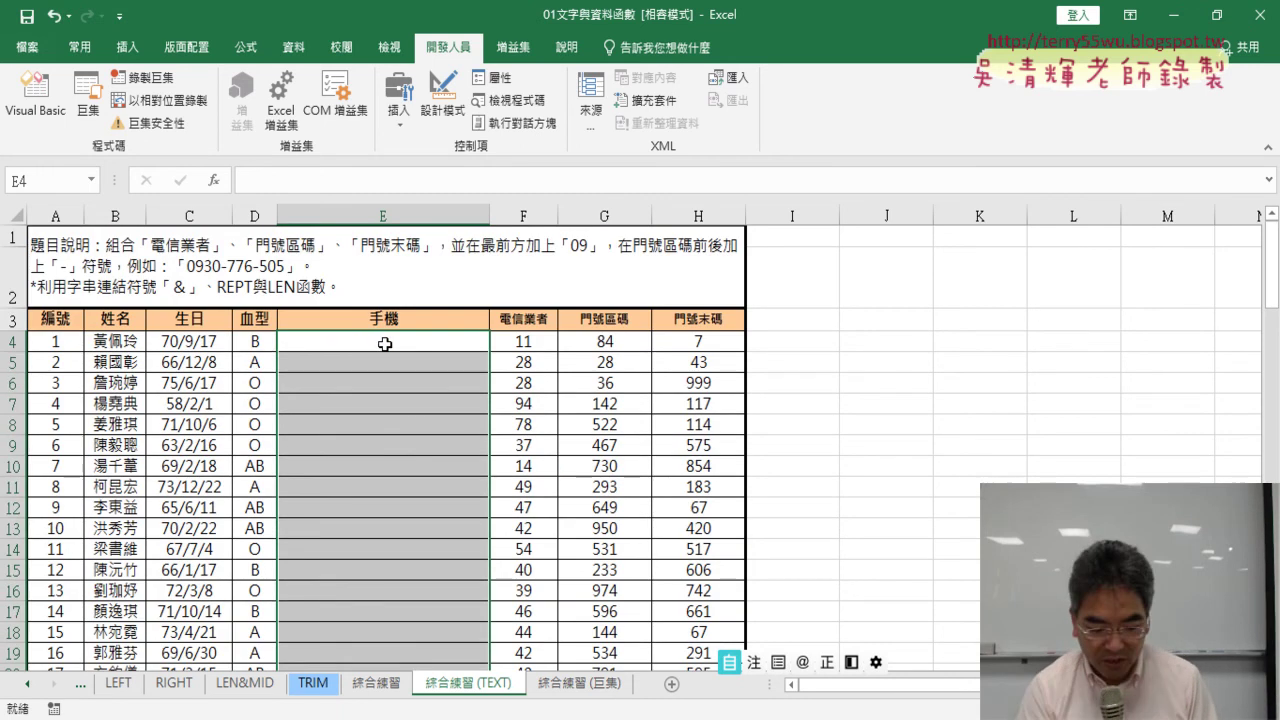
pyautogui.hotkey('ctrl', 'z')
pyautogui.moveTo(384, 342)
pyautogui.mouseDown()
pyautogui.moveTo(418, 650)
pyautogui.moveTo(434, 343)
pyautogui.mouseUp()
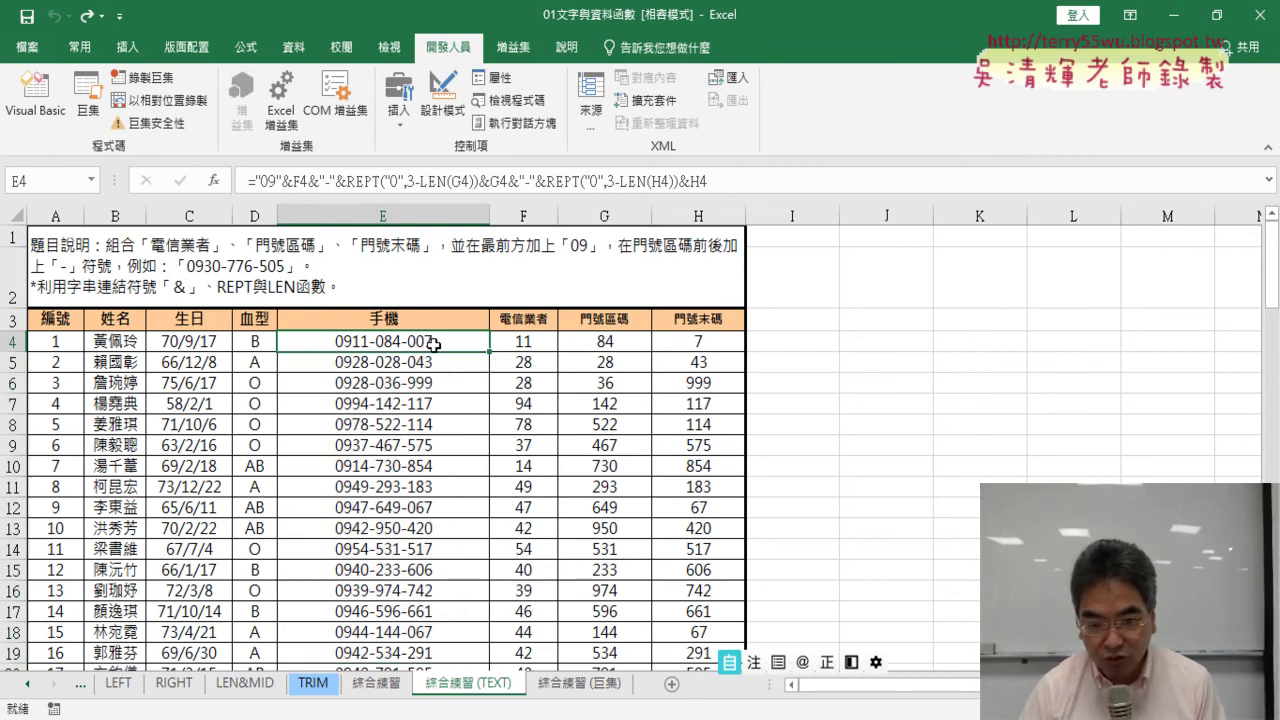
pyautogui.hotkey('ctrl', 'shift', 'Down')
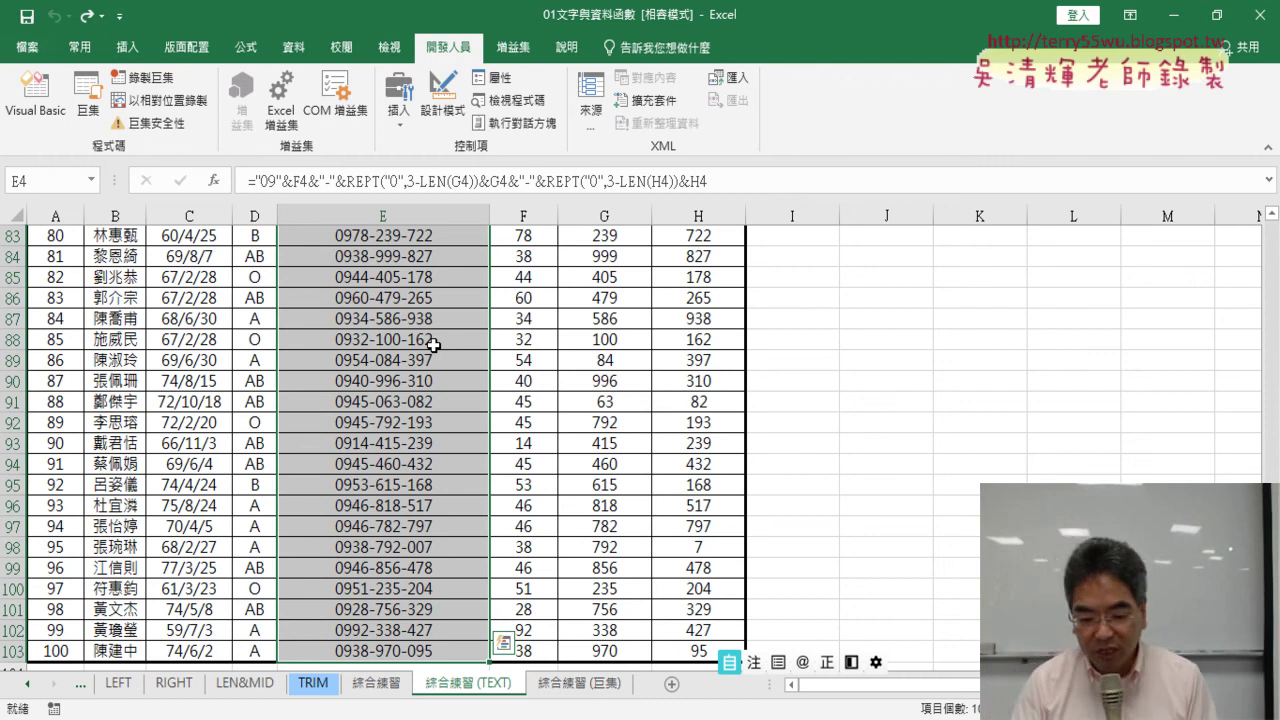
pyautogui.press('Delete')
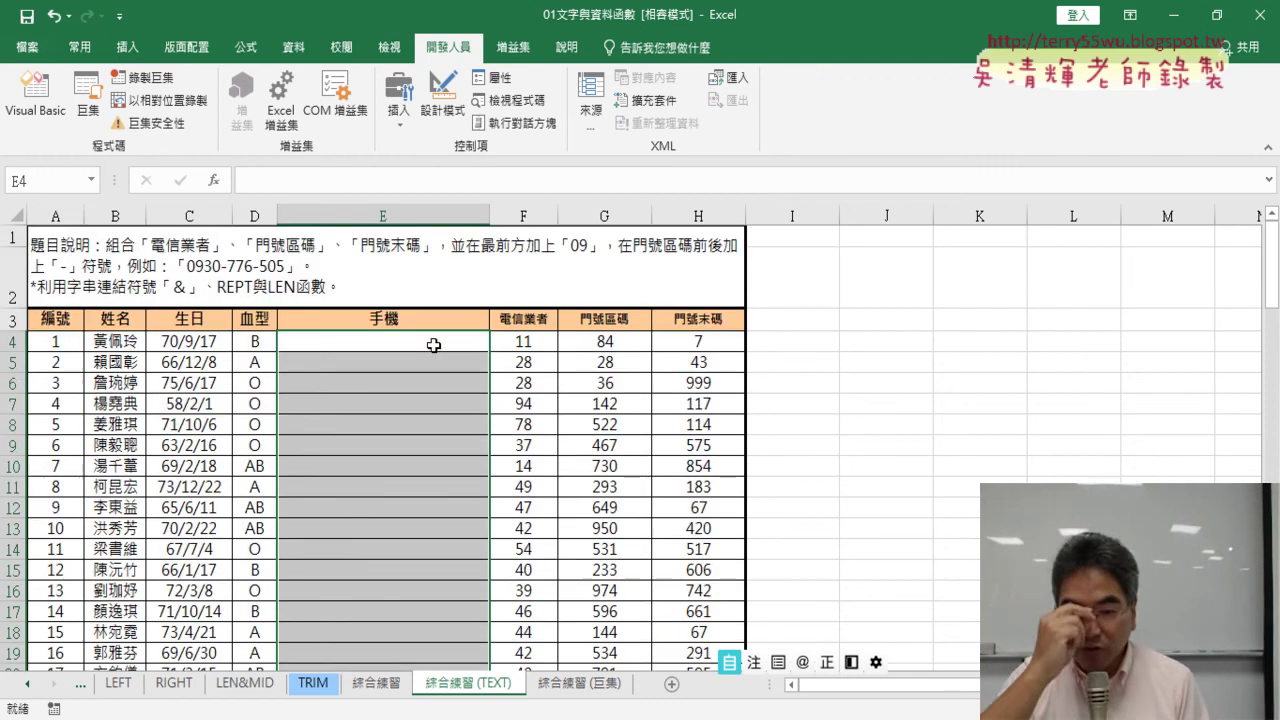
pyautogui.click(433, 345)
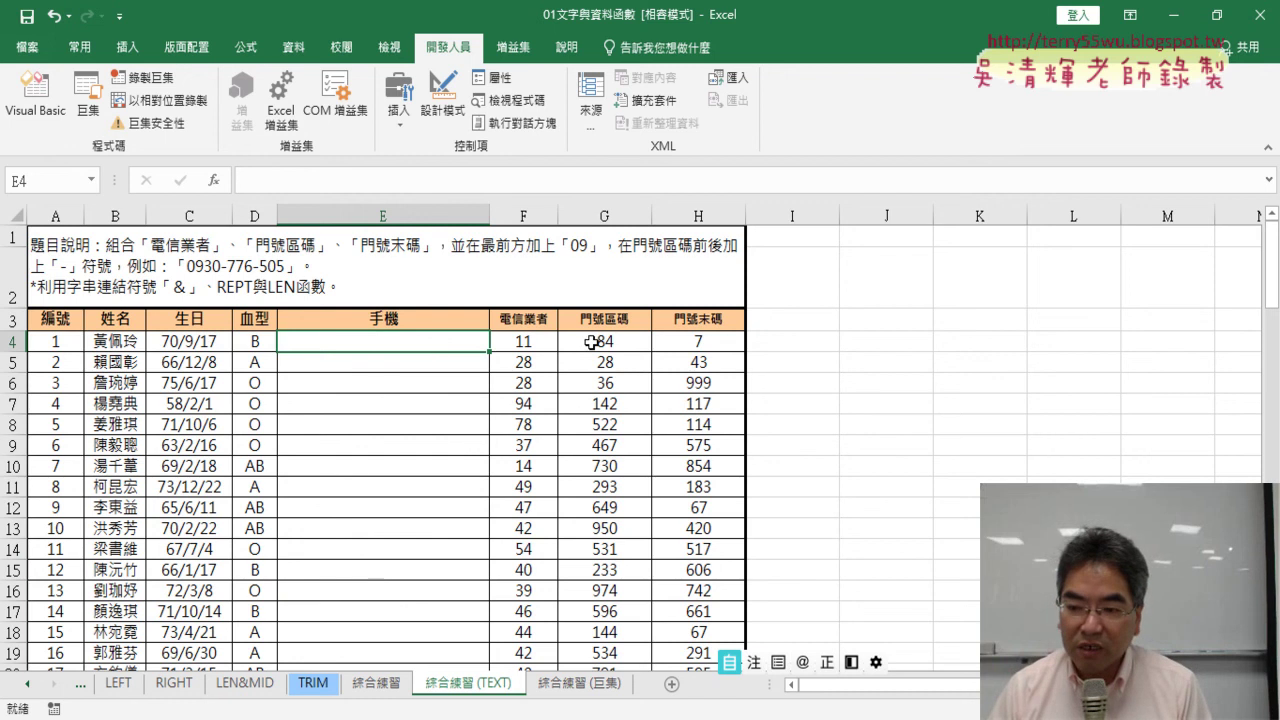
# Select the exchange and tail number cells G4:H4
pyautogui.moveTo(593, 342); pyautogui.dragTo(690, 341)
pyautogui.click(802, 340)
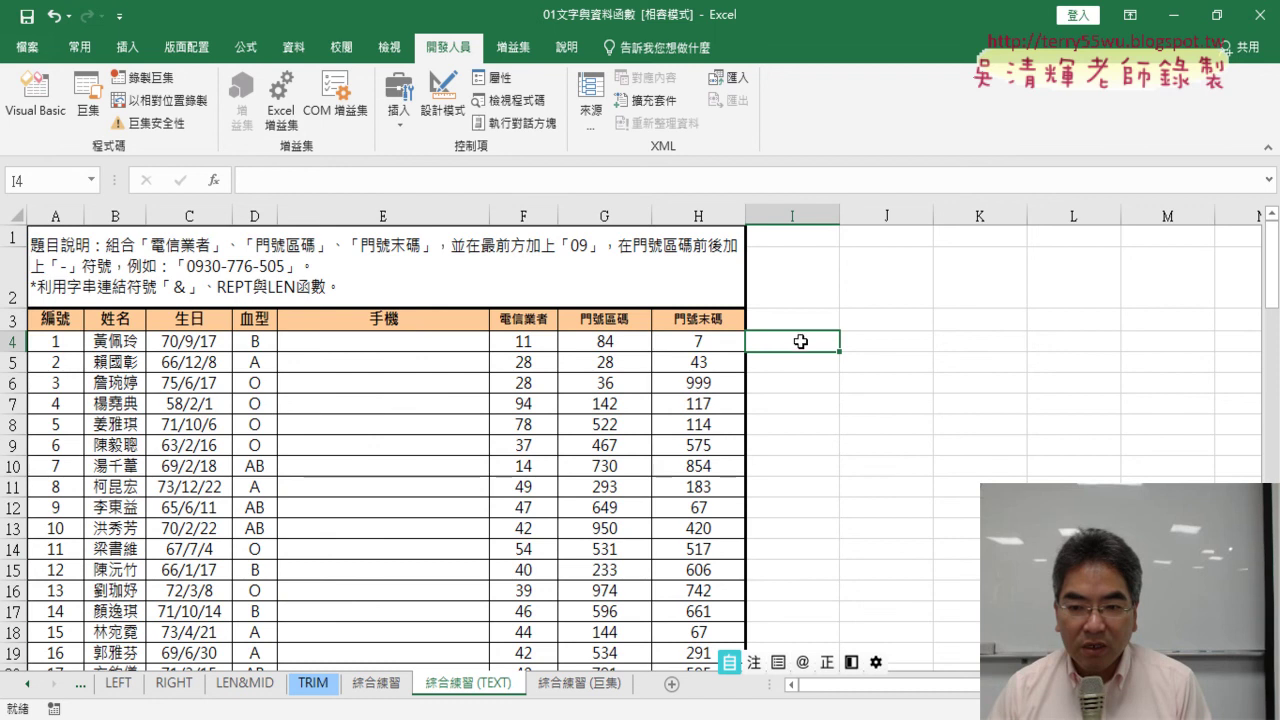
pyautogui.moveTo(627, 341); pyautogui.dragTo(710, 347)
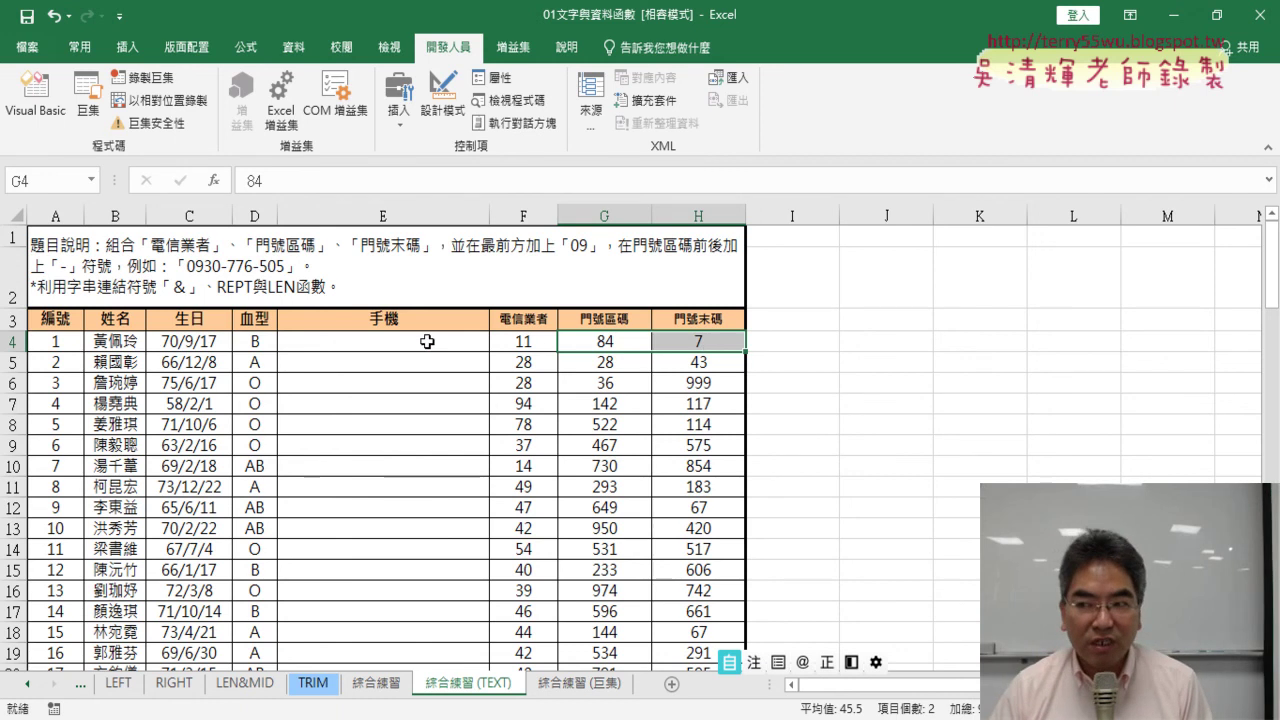
pyautogui.moveTo(604, 341); pyautogui.dragTo(695, 346)
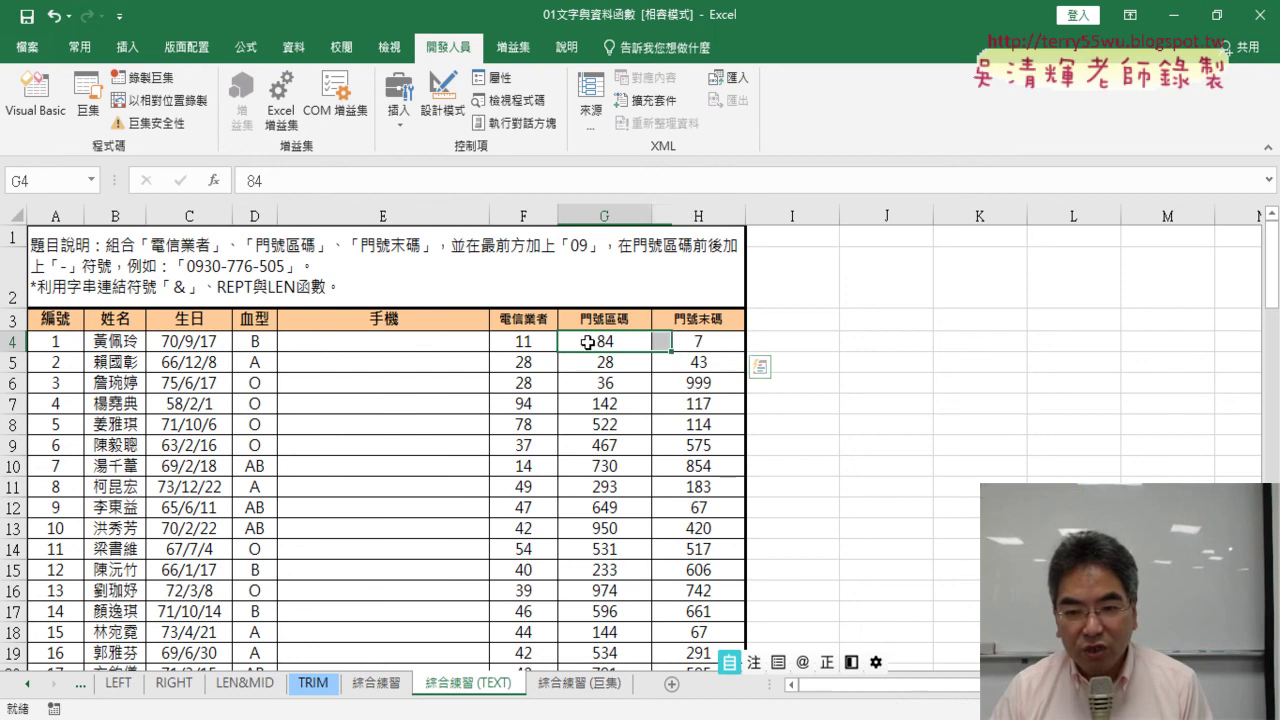
# Give G4:H4 the custom number format 000, then check their stored values 84 and 7
pyautogui.rightClick(690, 341)
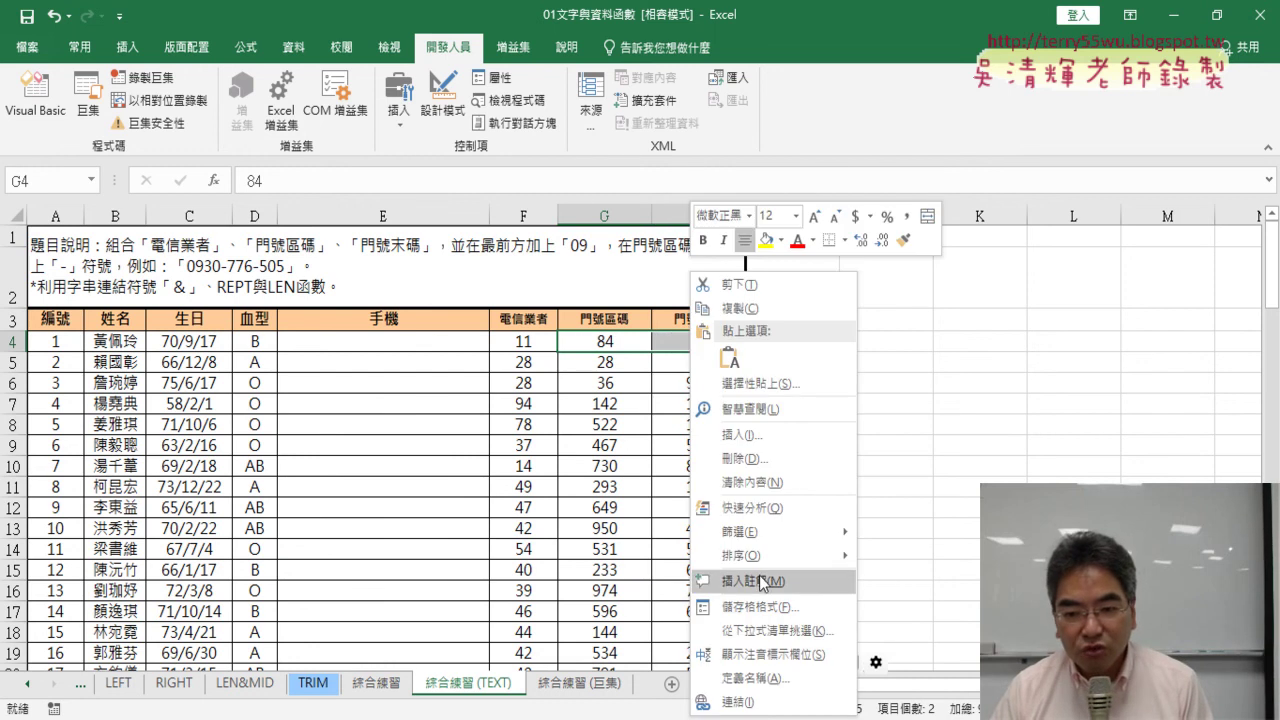
pyautogui.click(771, 608)
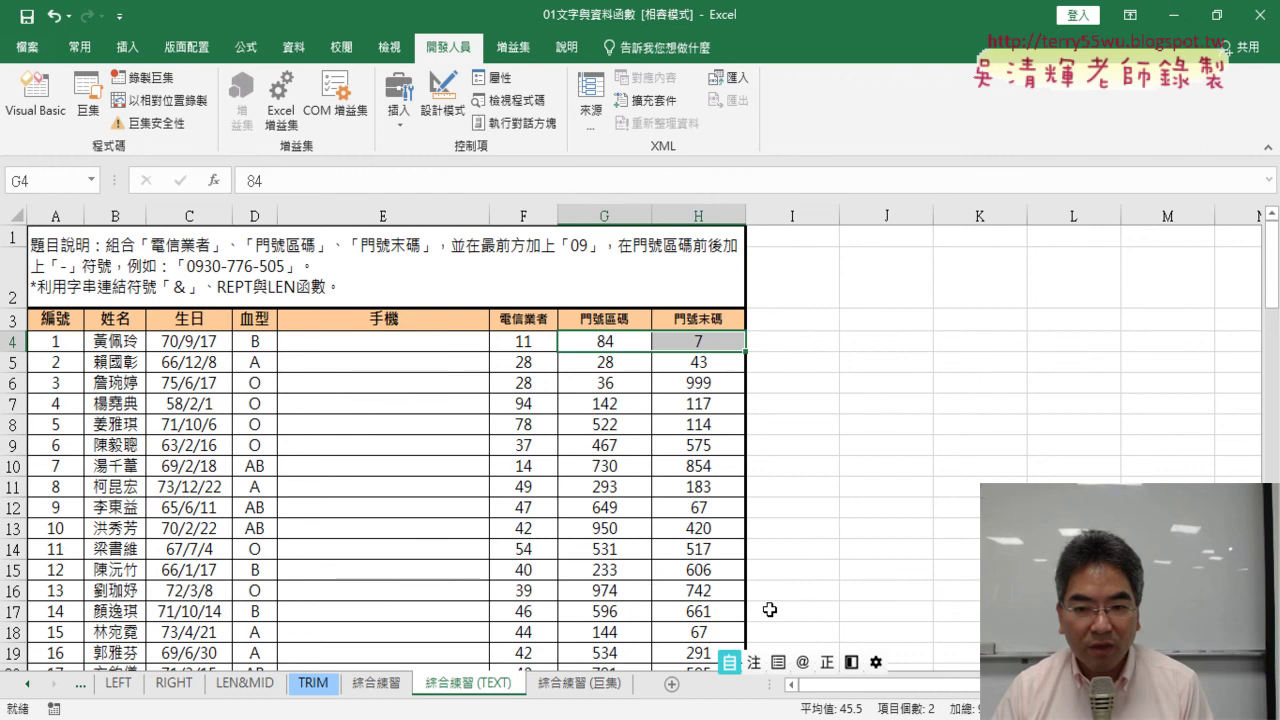
pyautogui.moveTo(762, 213); pyautogui.dragTo(966, 199)
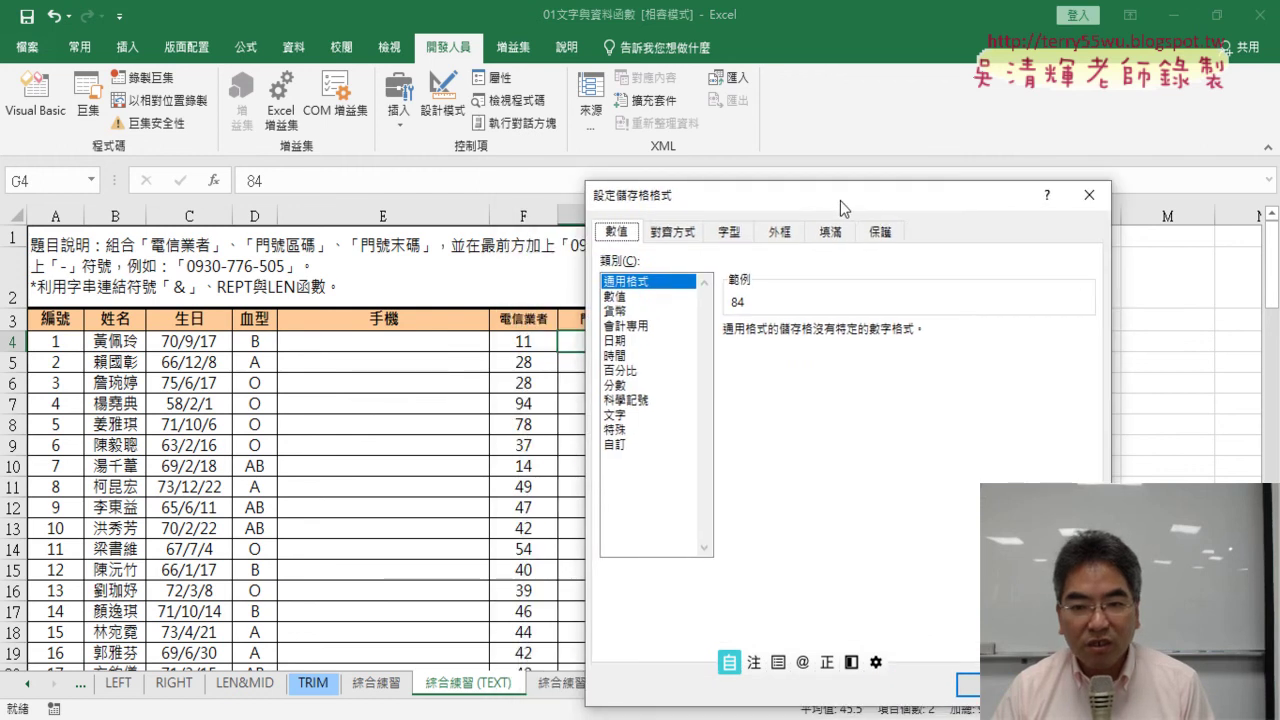
pyautogui.click(740, 436)
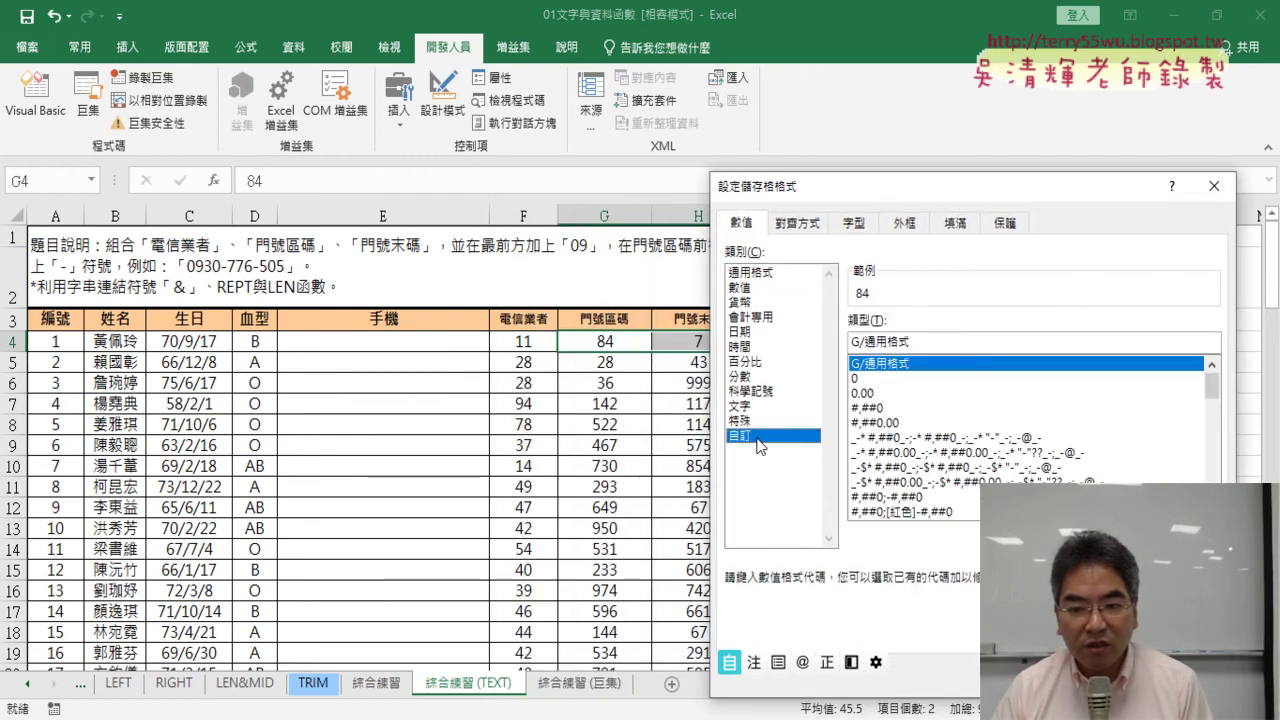
pyautogui.moveTo(915, 341); pyautogui.dragTo(850, 341)
pyautogui.write('000')
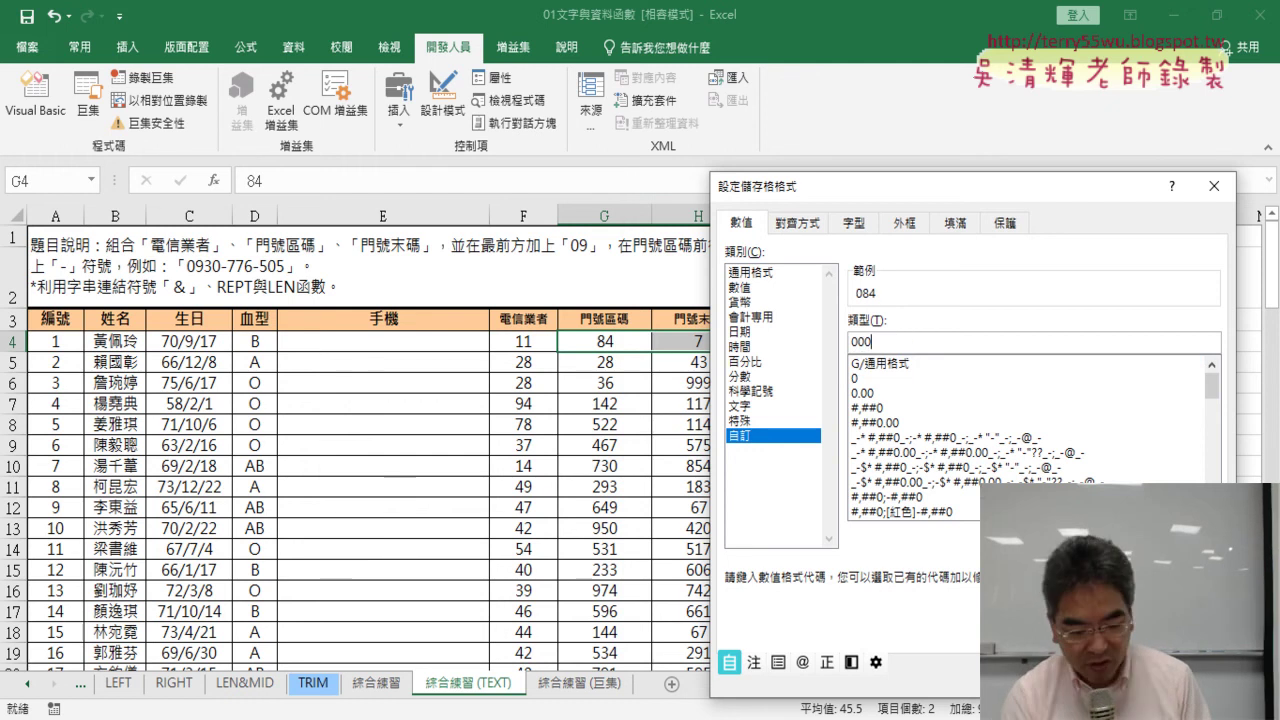
pyautogui.press('shift')
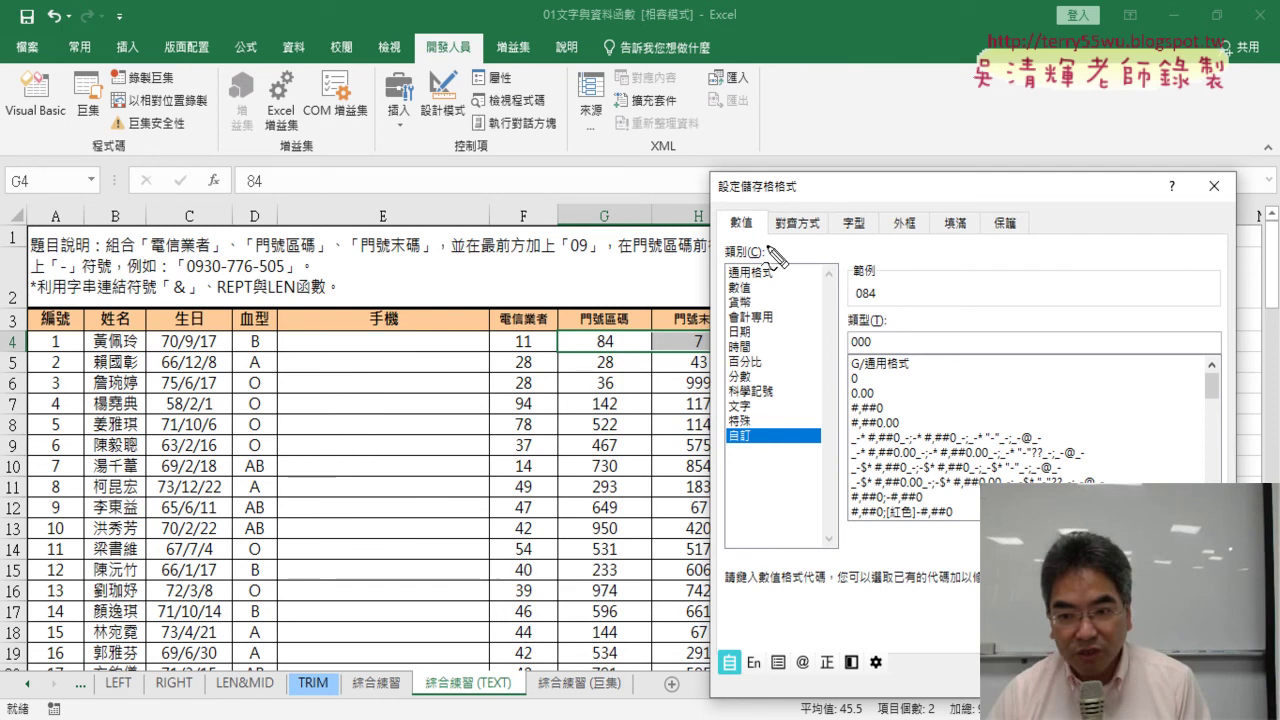
pyautogui.moveTo(762, 245); pyautogui.dragTo(755, 252)
pyautogui.moveTo(722, 455); pyautogui.dragTo(750, 425)
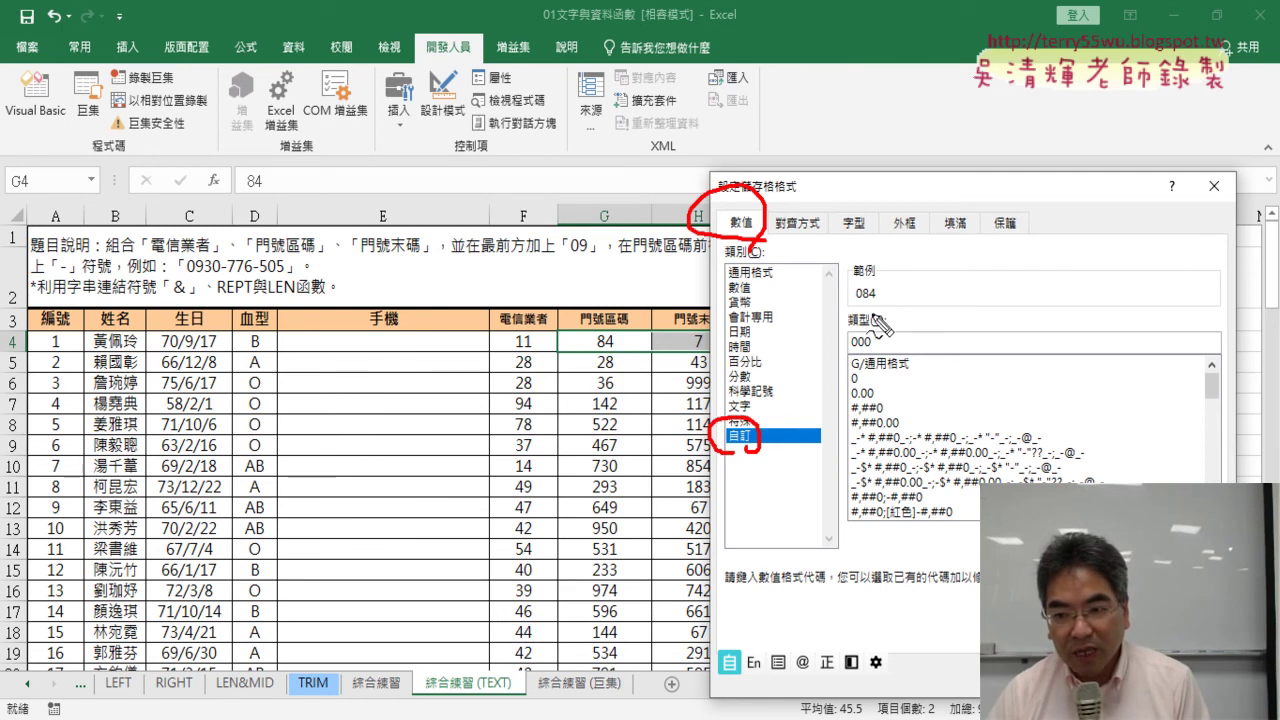
pyautogui.press('Escape')
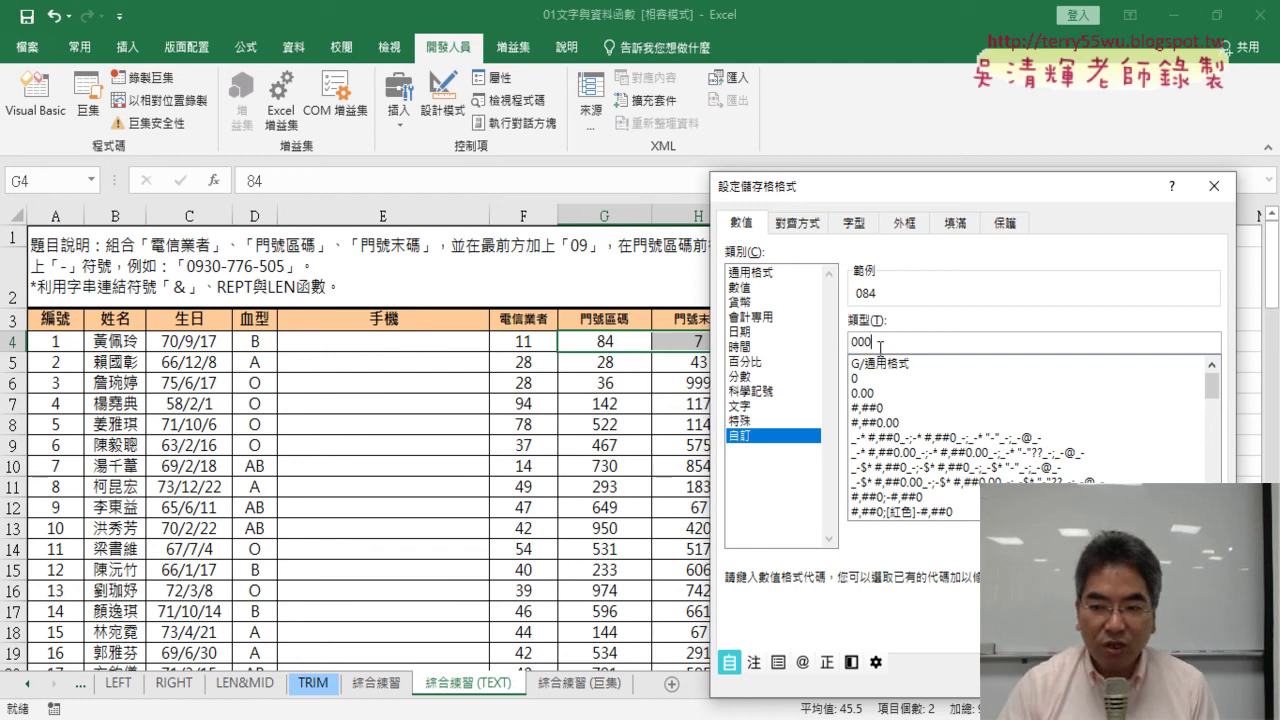
pyautogui.press('Return')
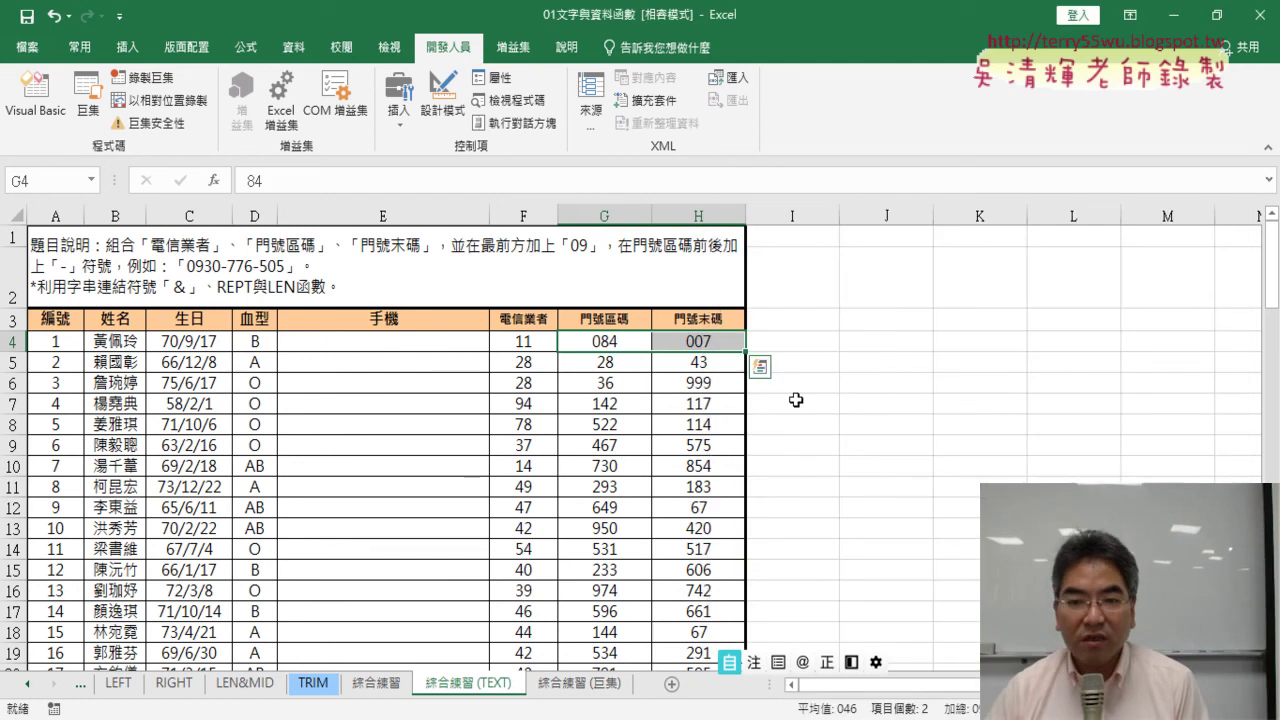
pyautogui.click(626, 341)
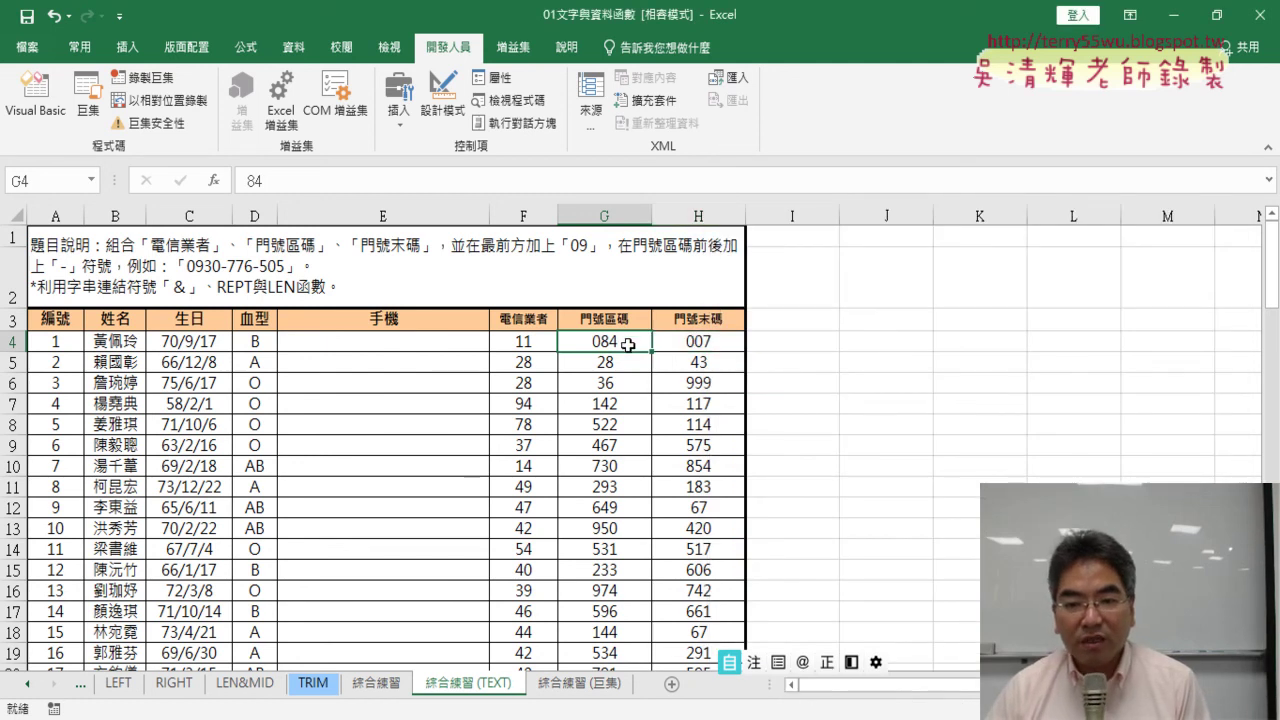
pyautogui.click(682, 345)
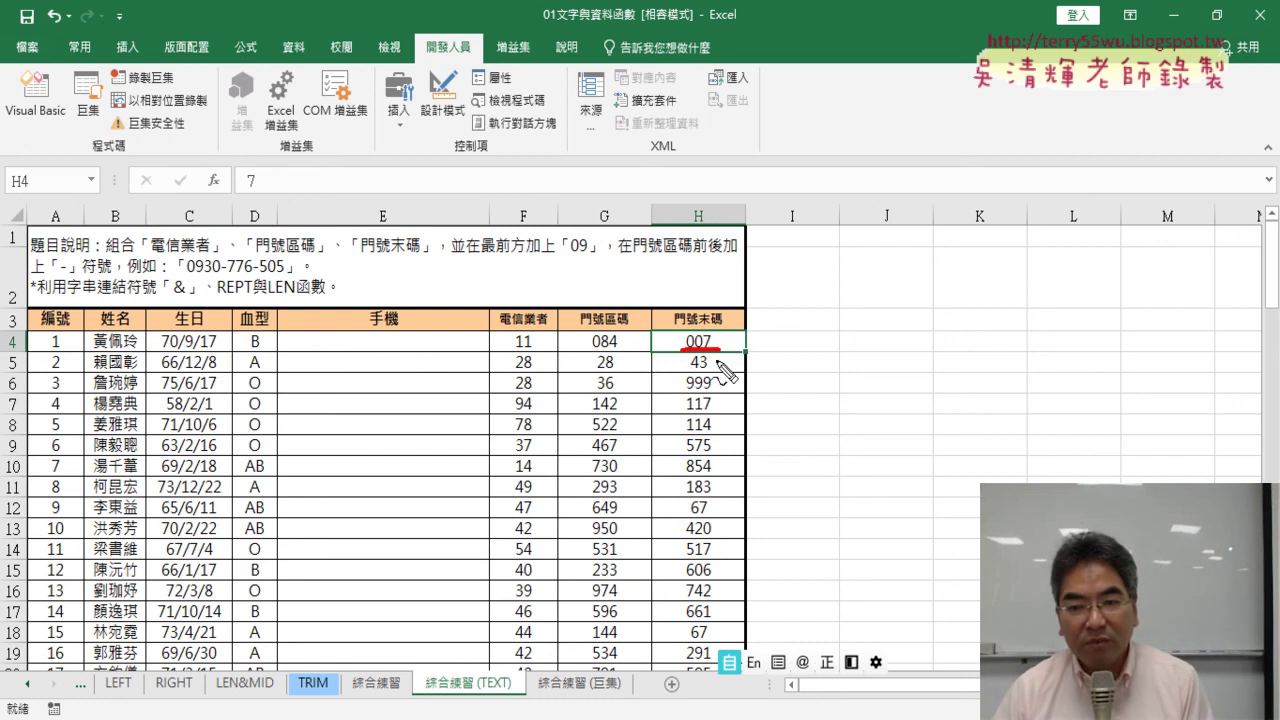
# Highlight H4's displayed 007 against its stored value 7, then select empty cell I4
pyautogui.moveTo(718, 360); pyautogui.dragTo(680, 359)
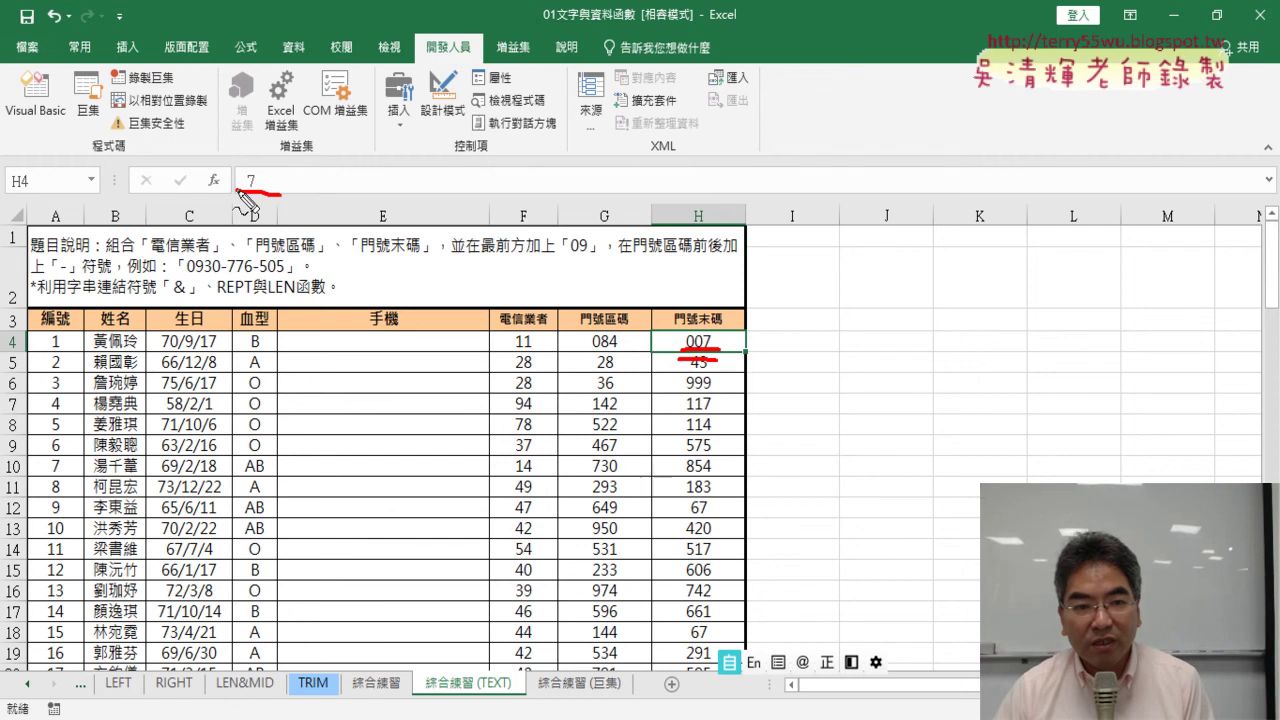
pyautogui.moveTo(287, 207)
pyautogui.mouseDown()
pyautogui.moveTo(221, 168)
pyautogui.moveTo(294, 210)
pyautogui.mouseUp()
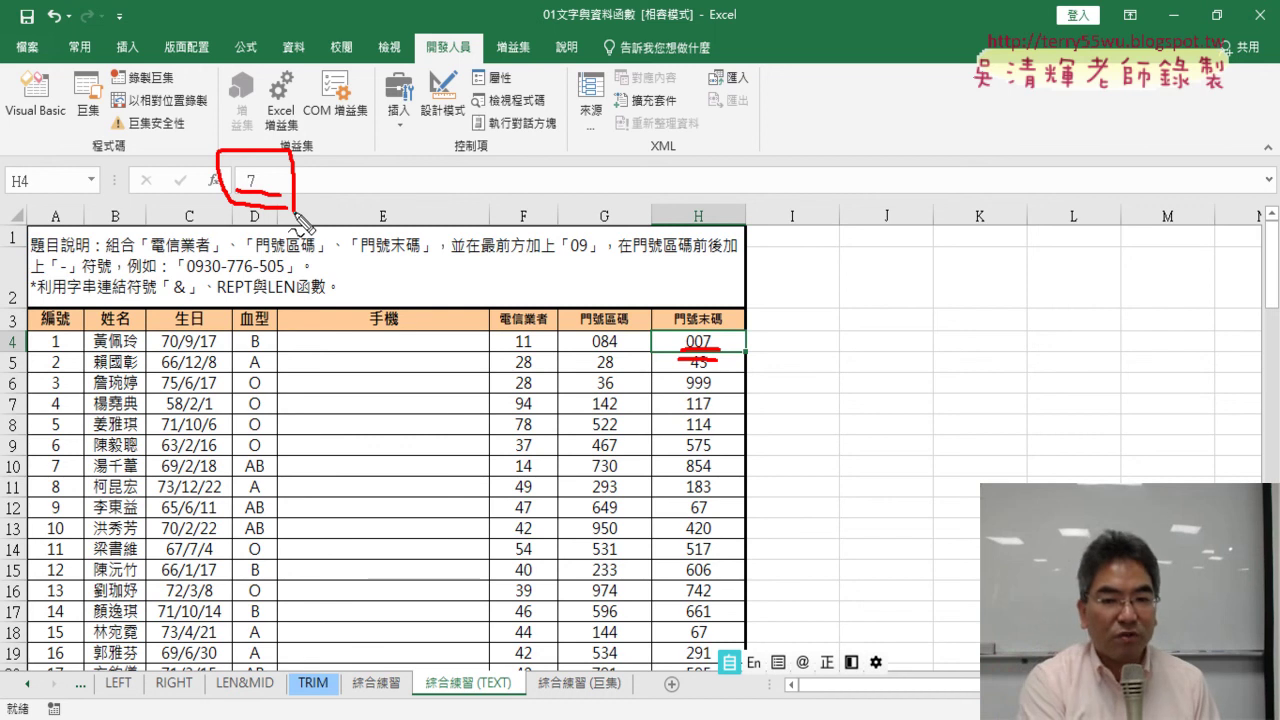
pyautogui.press('Escape')
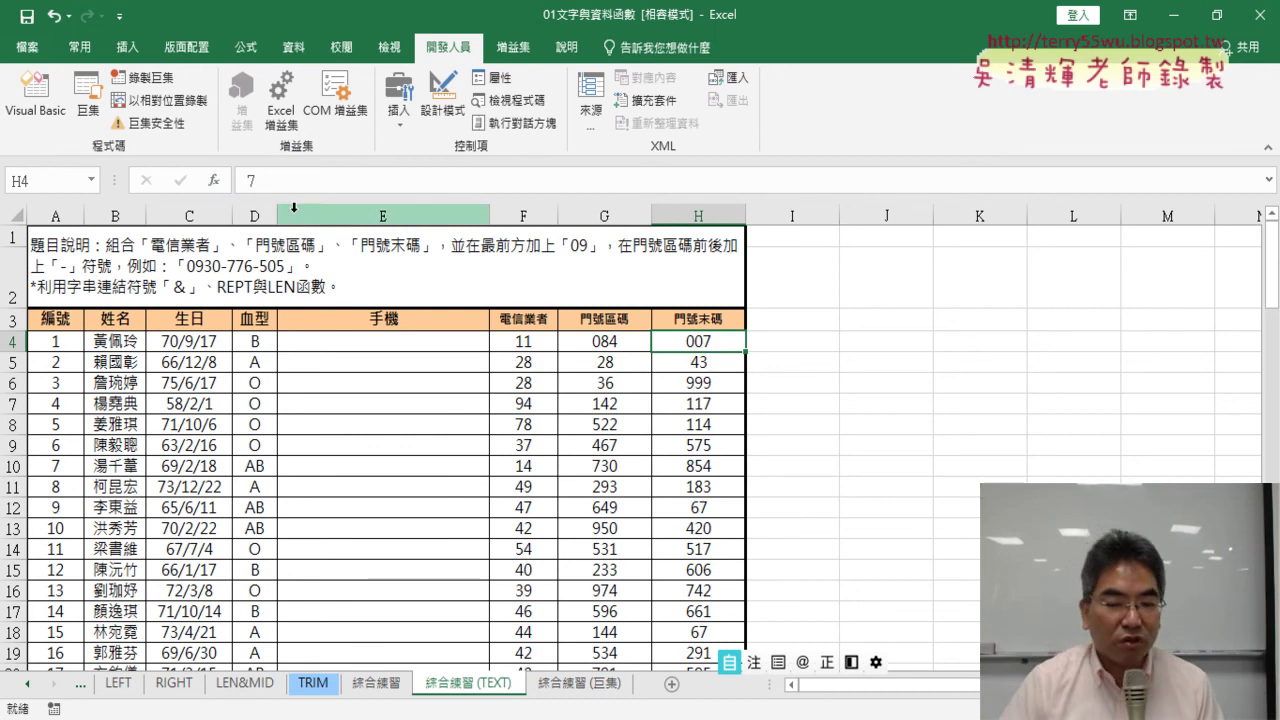
pyautogui.click(795, 346)
# Cancel the function picker and undo the 000 format so G4 and H4 show 84 and 7
pyautogui.click(212, 182)
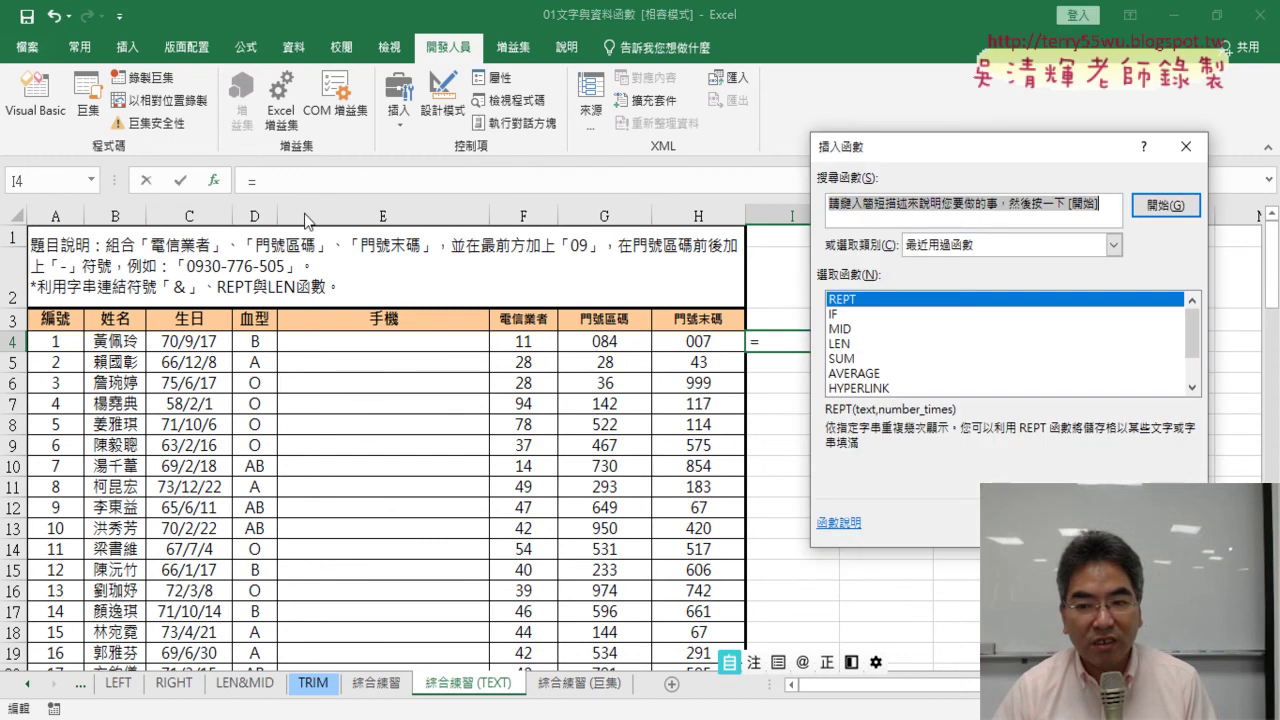
pyautogui.press('Escape')
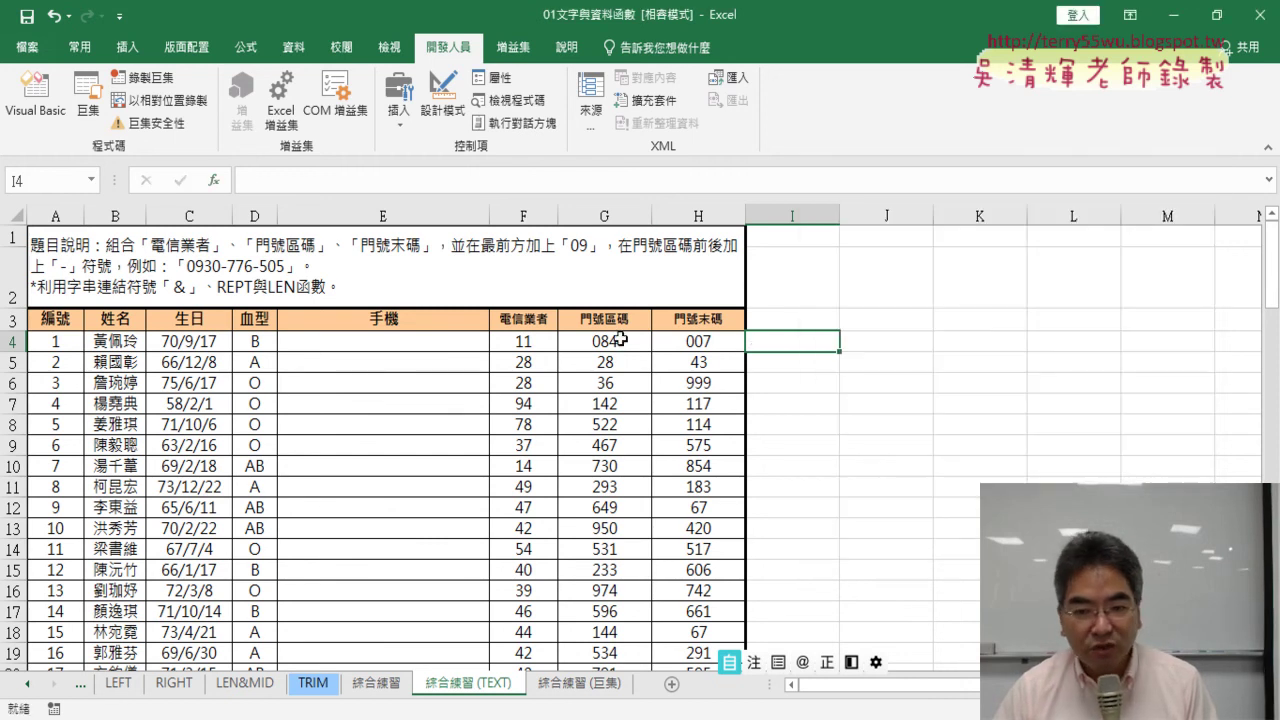
pyautogui.click(621, 340)
pyautogui.hotkey('ctrl', 'z')
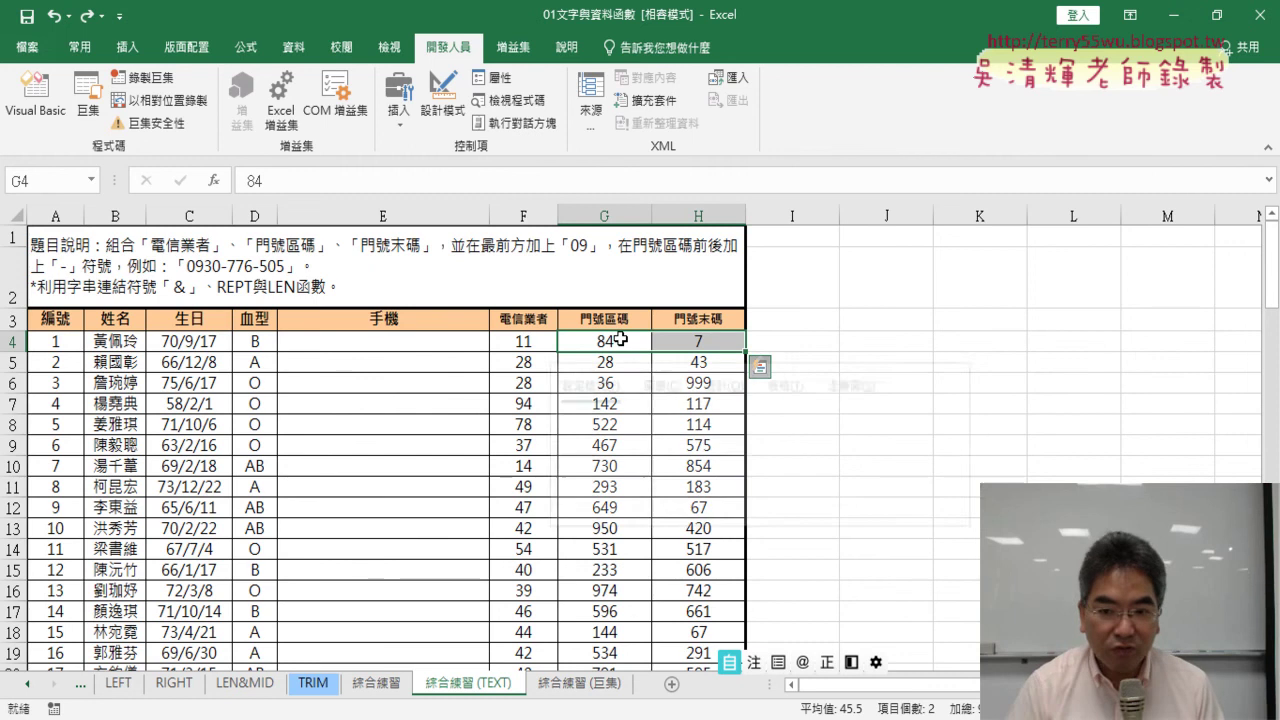
# For cell I4, pick the TEXT function from the 文字 category
pyautogui.click(800, 342)
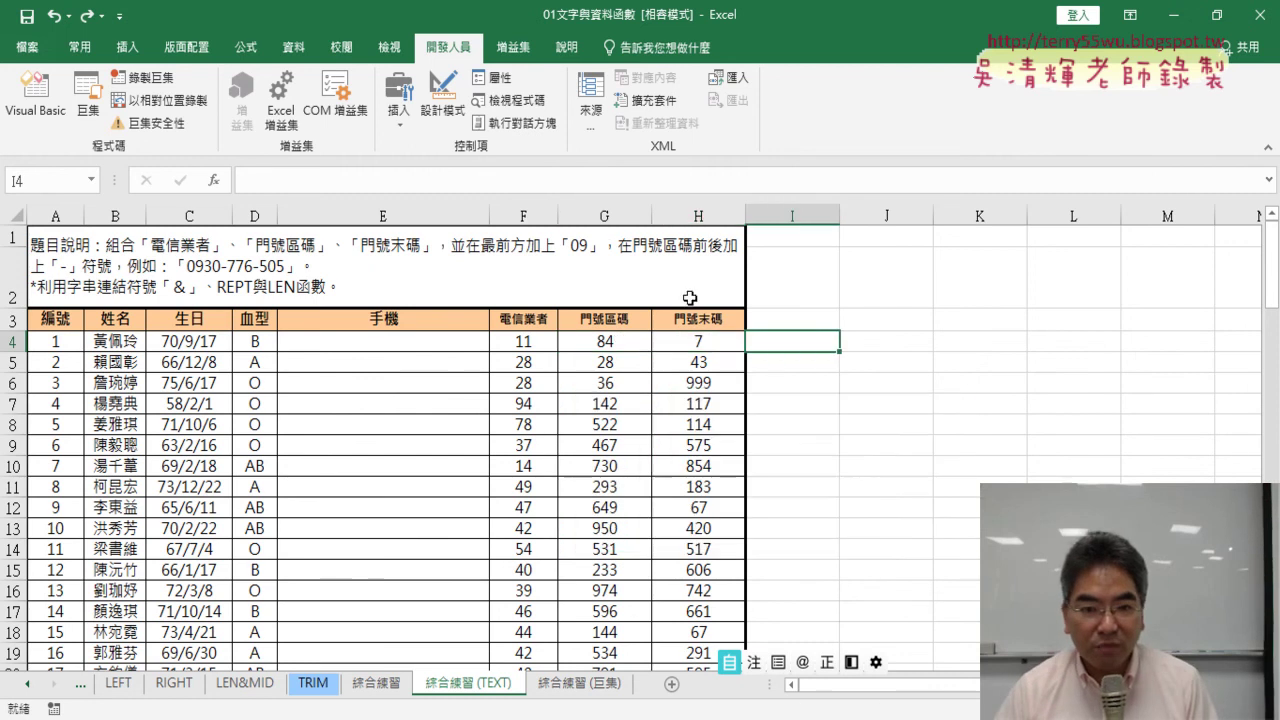
pyautogui.click(213, 180)
pyautogui.click(1113, 244)
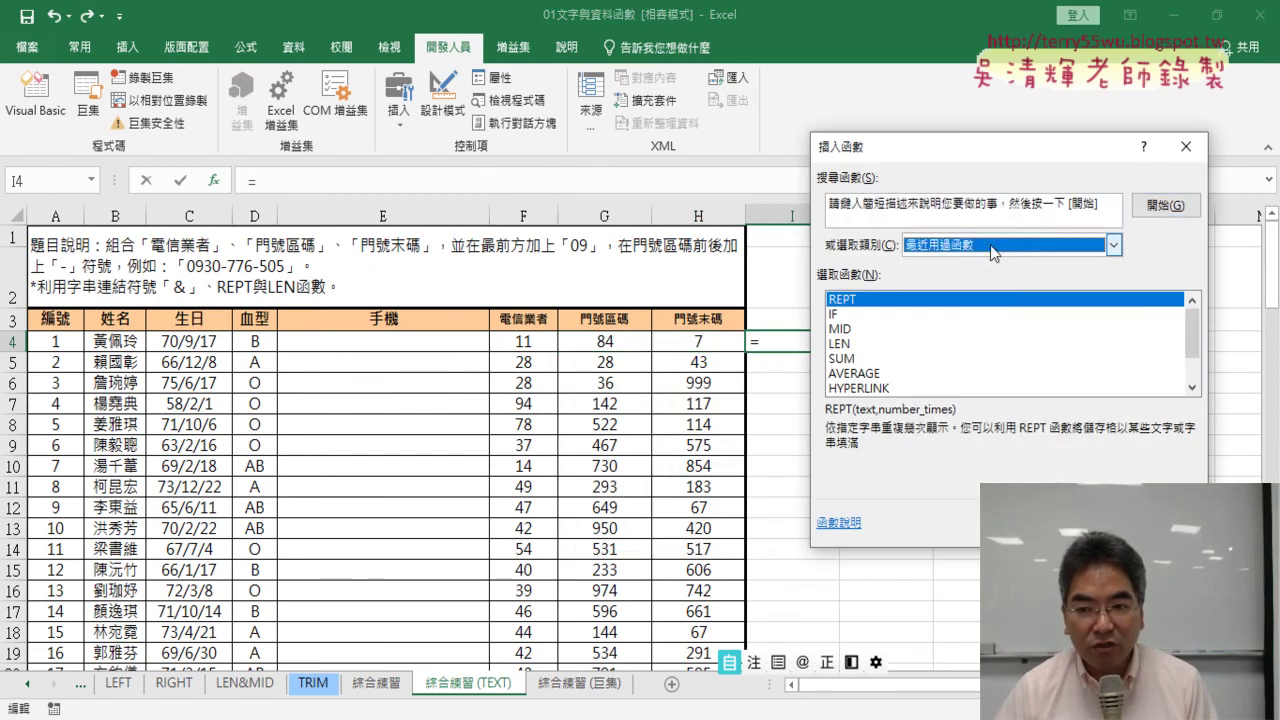
pyautogui.click(985, 392)
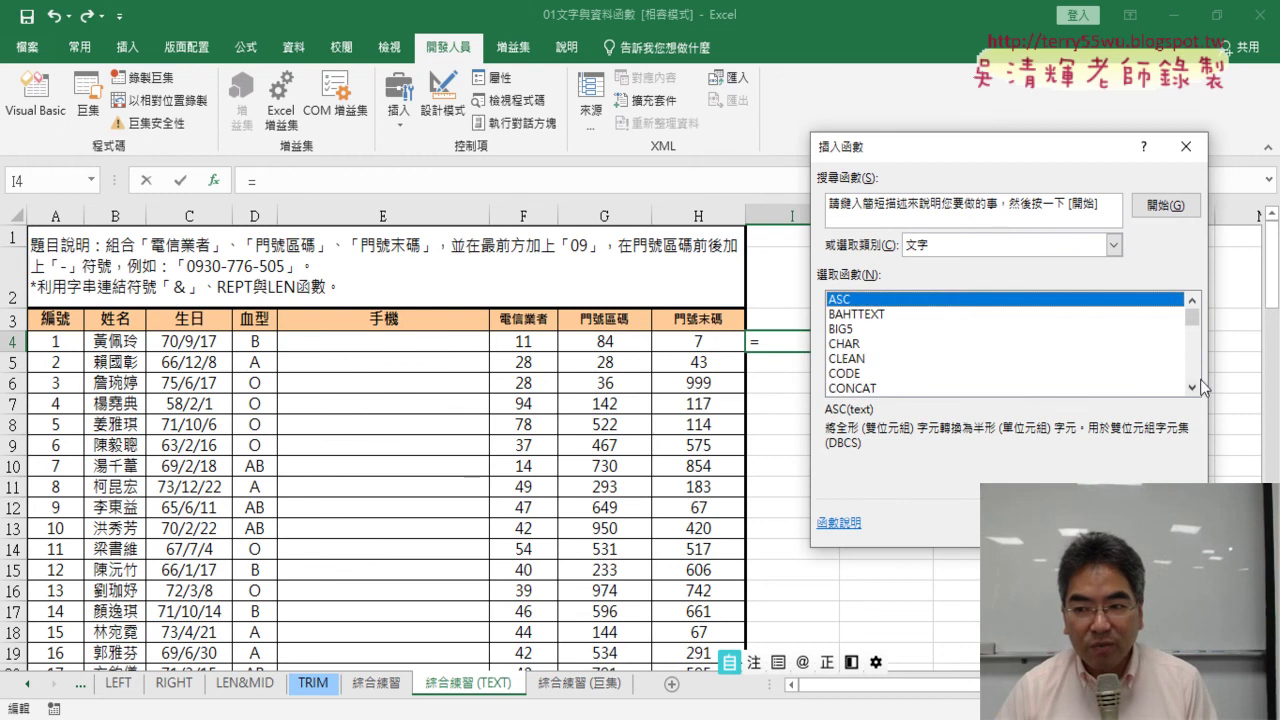
pyautogui.scroll(-4, 1199, 379)
pyautogui.scroll(-4, 1199, 375)
pyautogui.click(1193, 388)
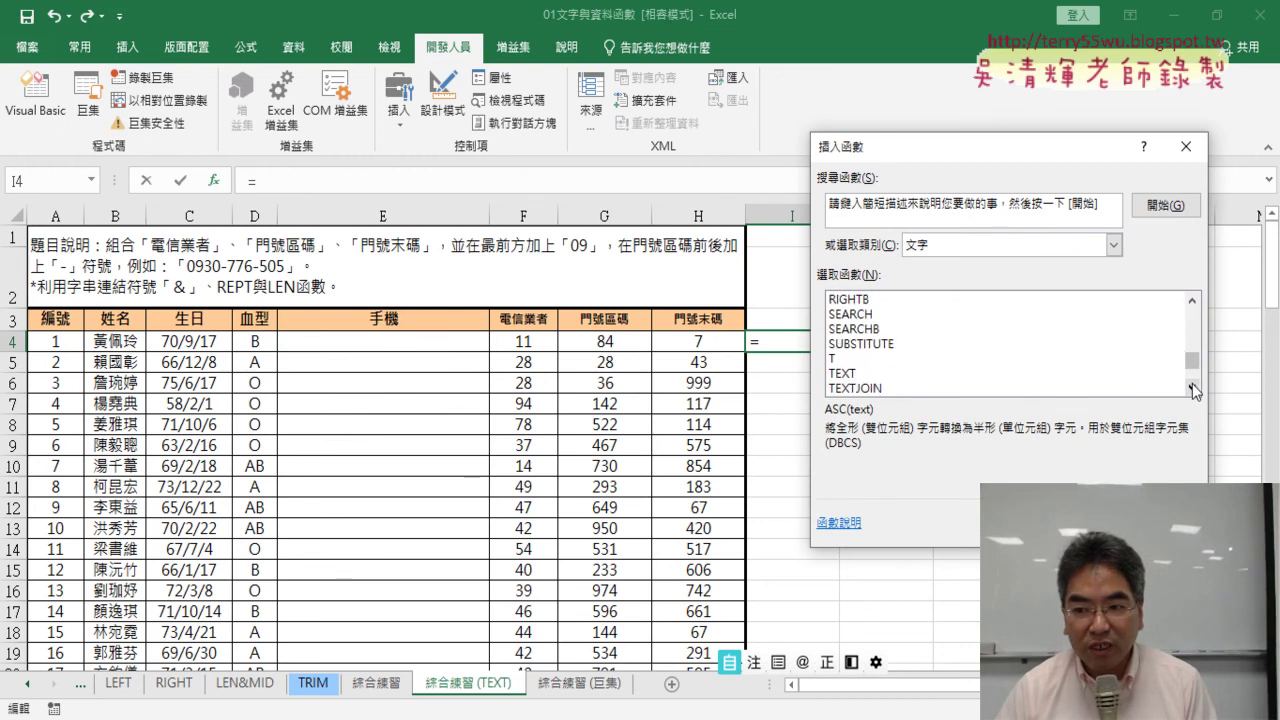
pyautogui.click(1193, 388)
pyautogui.click(845, 358)
# Fill TEXT's arguments with Value G4 and Format_text "000" so I4 shows 084
pyautogui.press('Return')
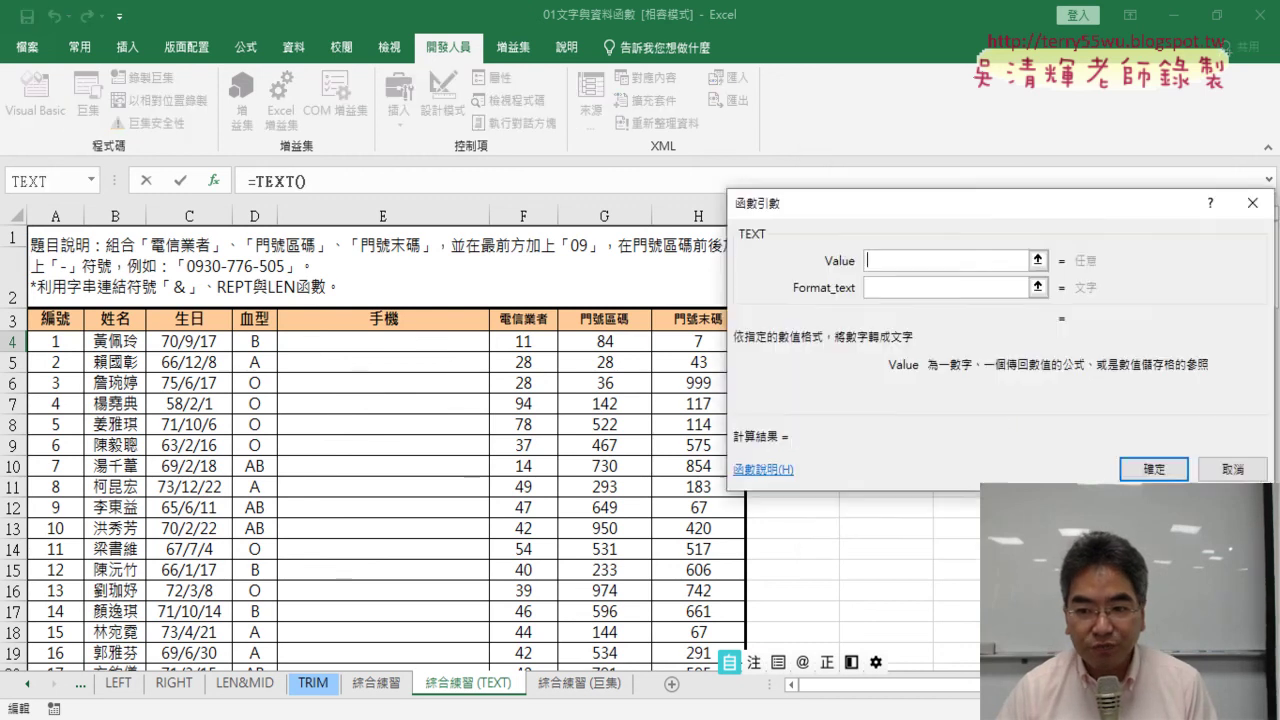
pyautogui.moveTo(910, 209); pyautogui.dragTo(705, 399)
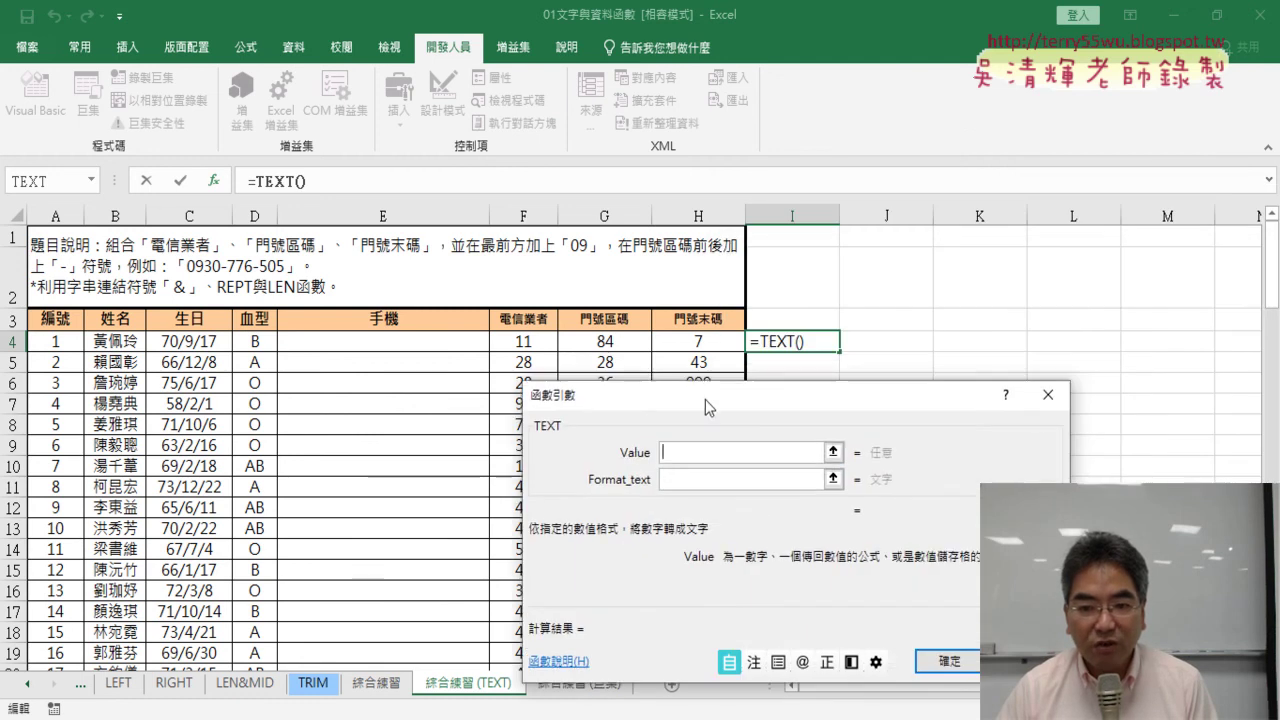
pyautogui.click(620, 350)
pyautogui.click(685, 479)
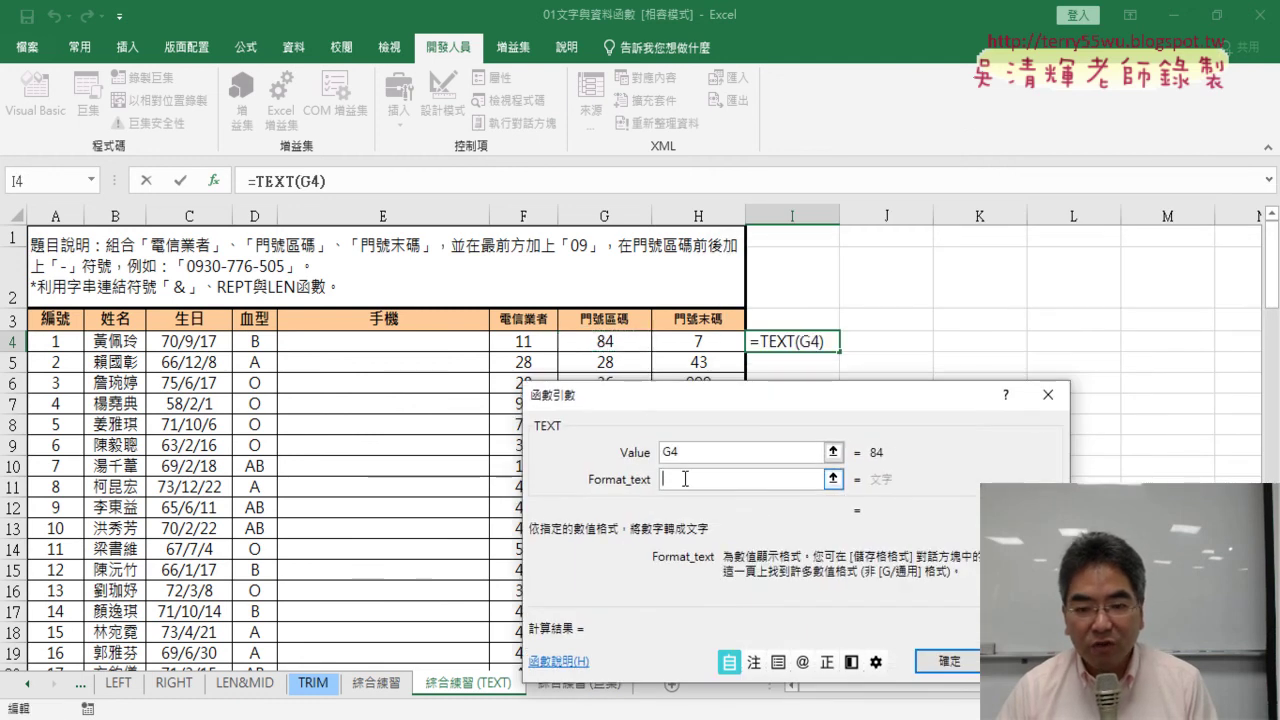
pyautogui.write('"')
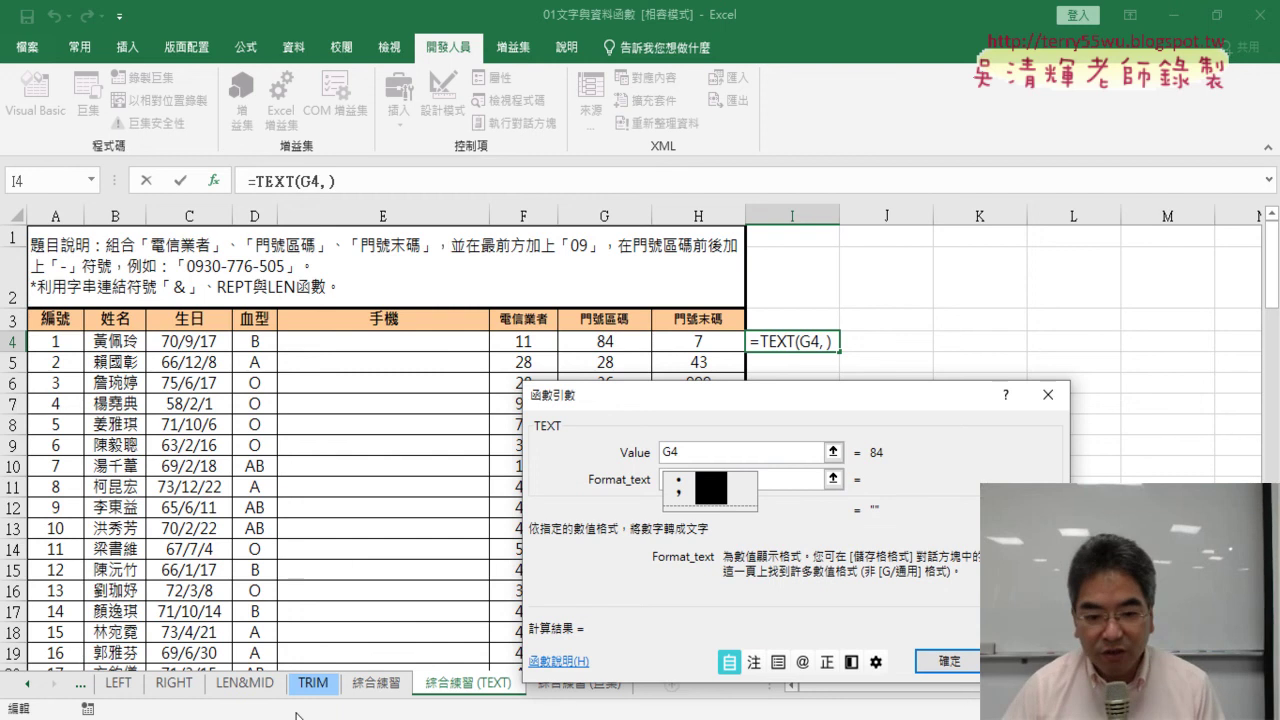
pyautogui.press('Escape')
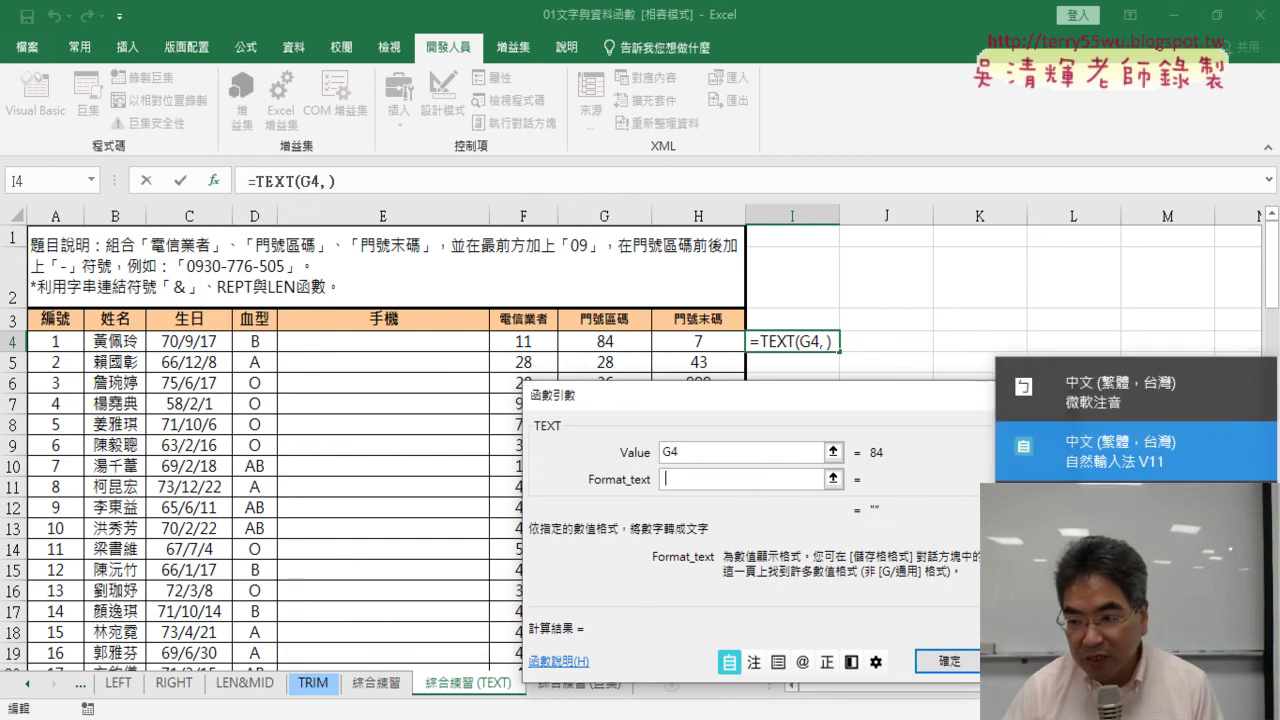
pyautogui.click(1157, 392)
pyautogui.write('"')
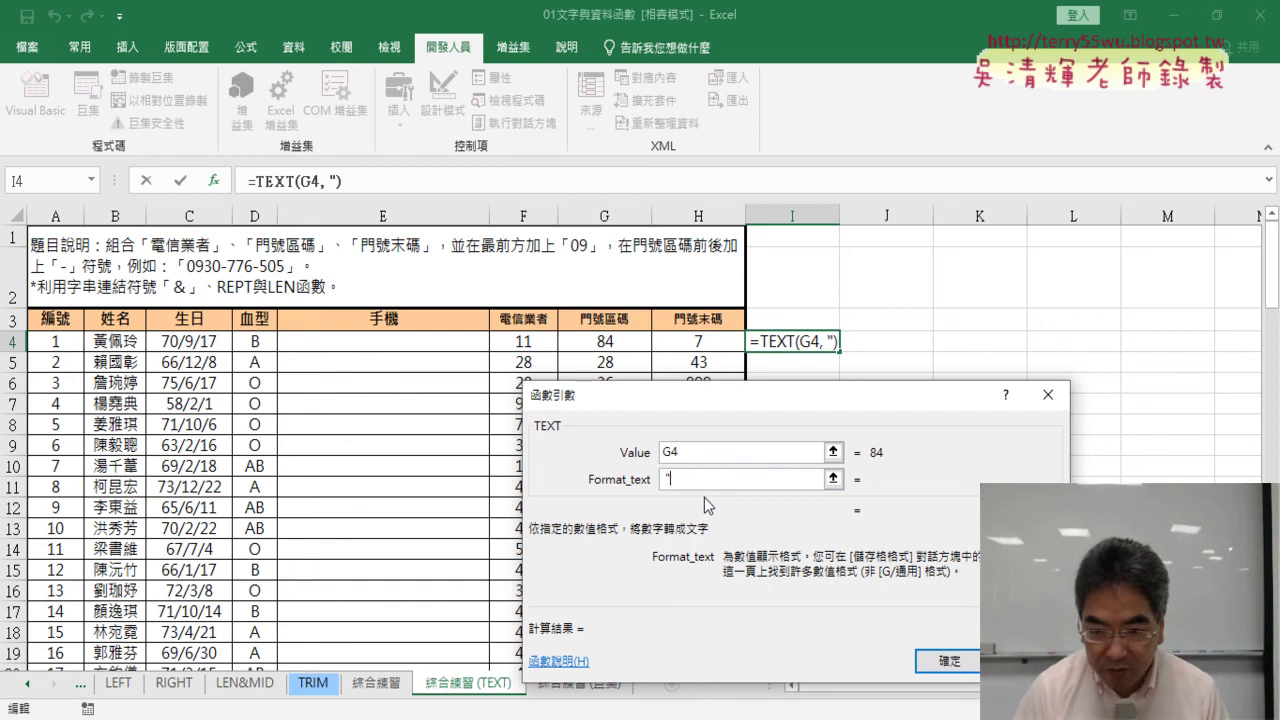
pyautogui.write('"0')
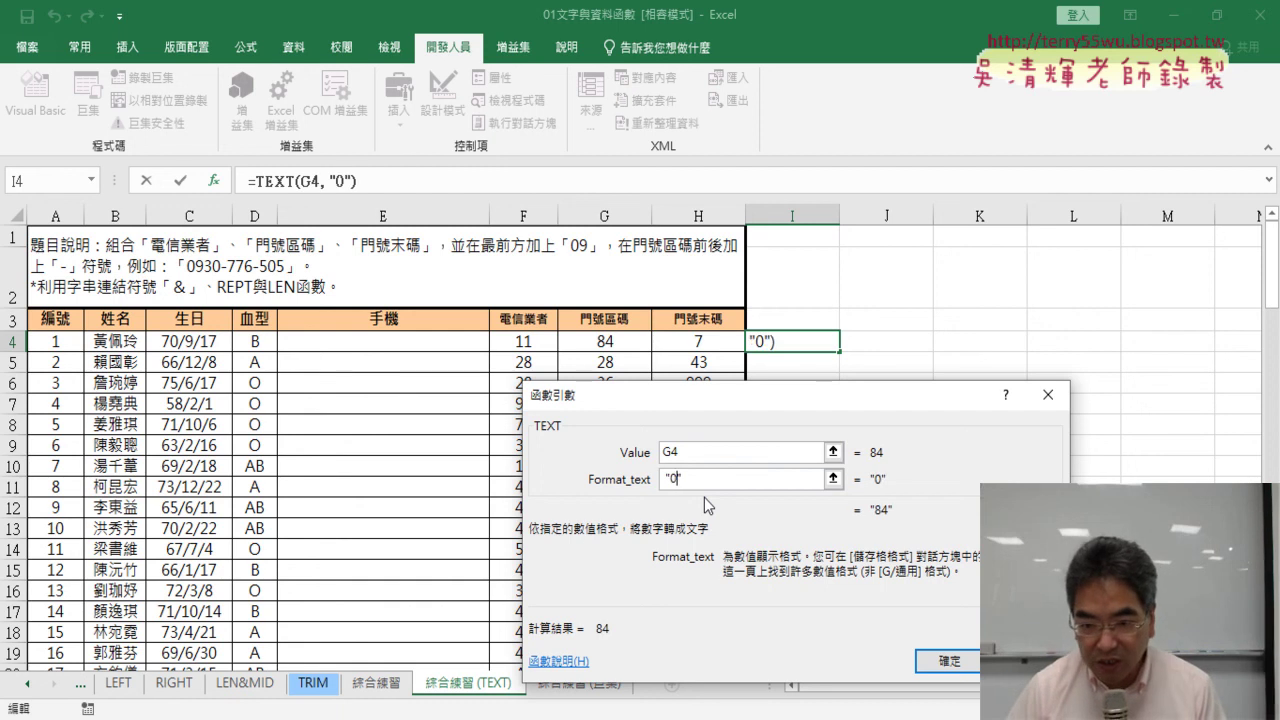
pyautogui.write('00')
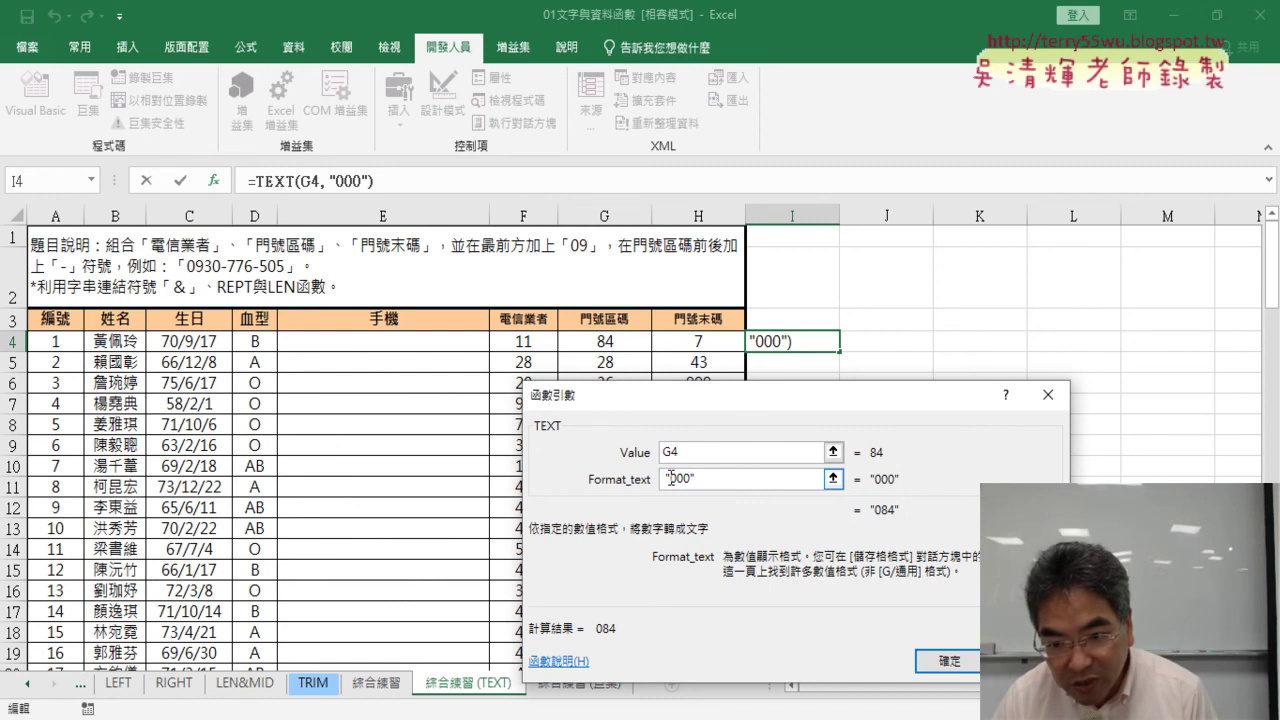
pyautogui.click(668, 478)
pyautogui.click(783, 481)
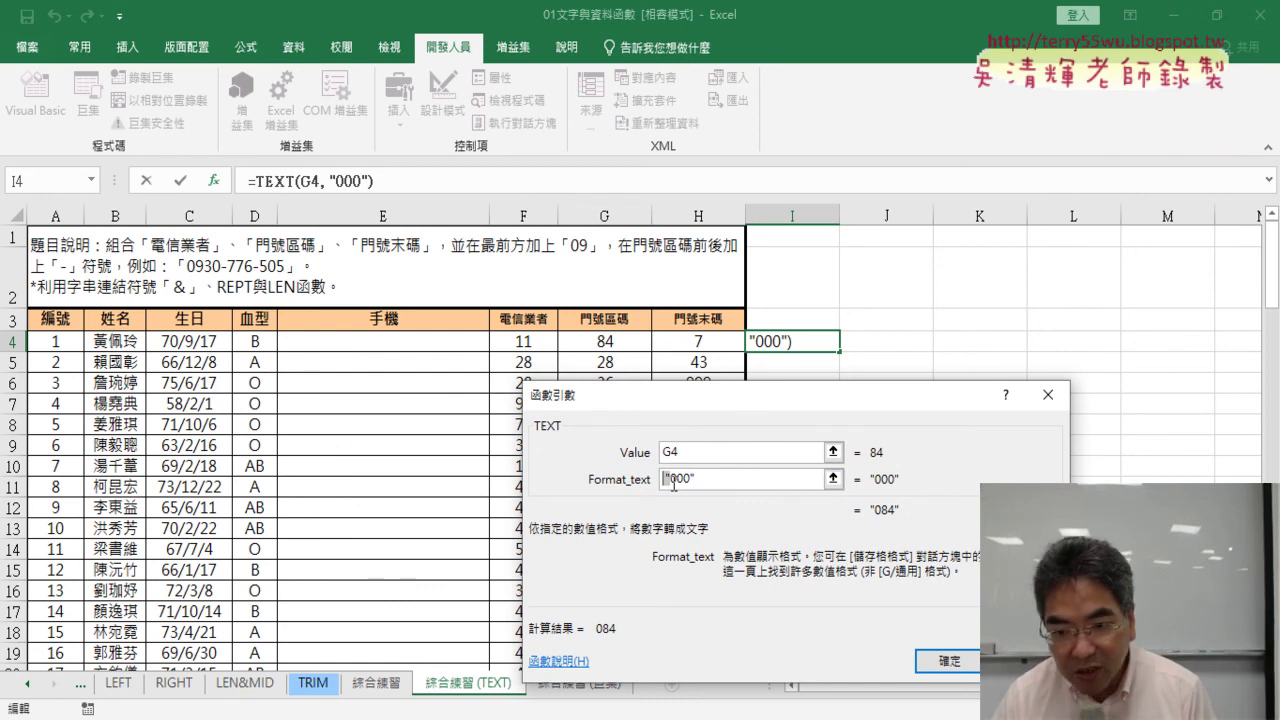
pyautogui.click(953, 663)
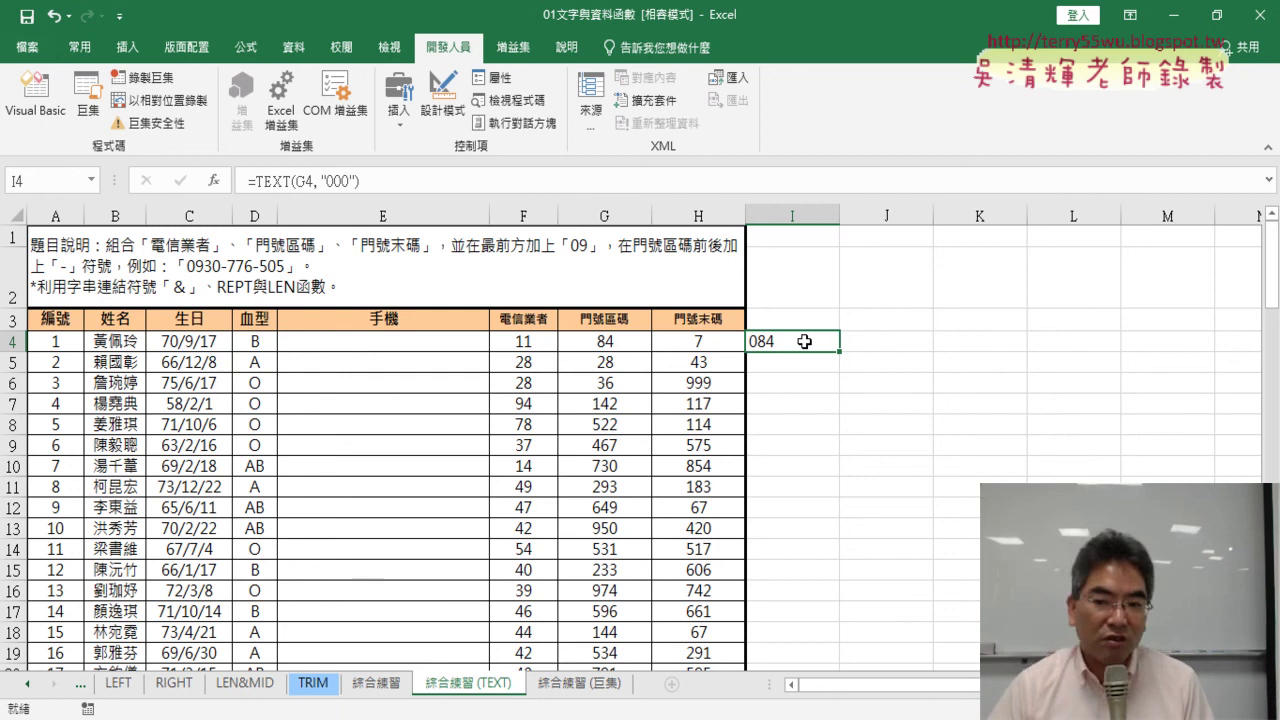
# Start E4's formula as ="09"&F4&"-"& to join 09, the carrier code and a dash
pyautogui.click(412, 343)
pyautogui.click(312, 182)
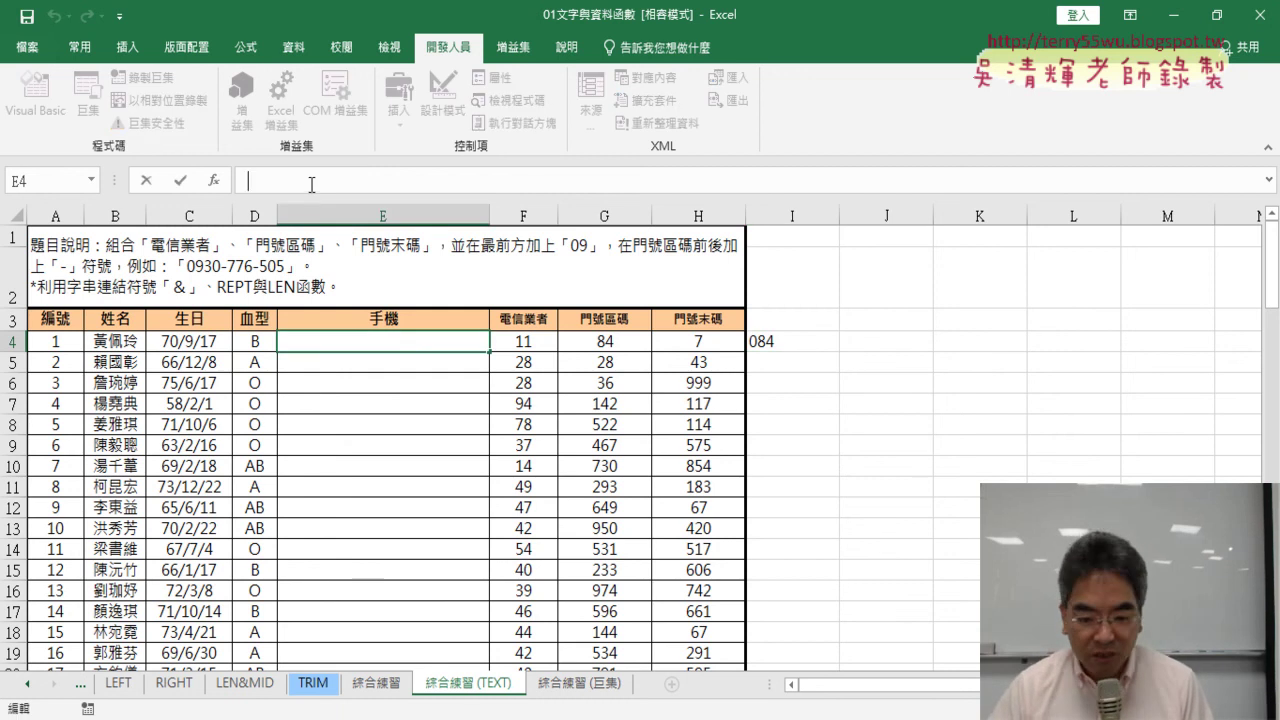
pyautogui.write('ㄦ')
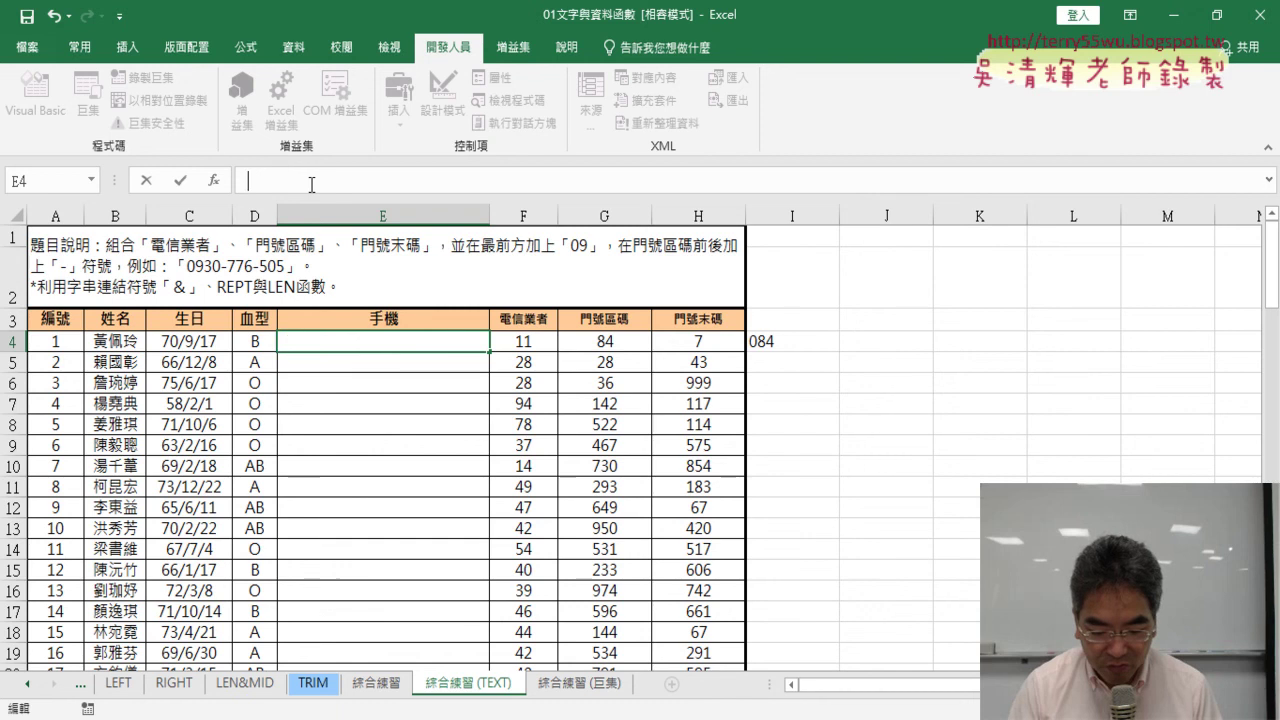
pyautogui.write('="09')
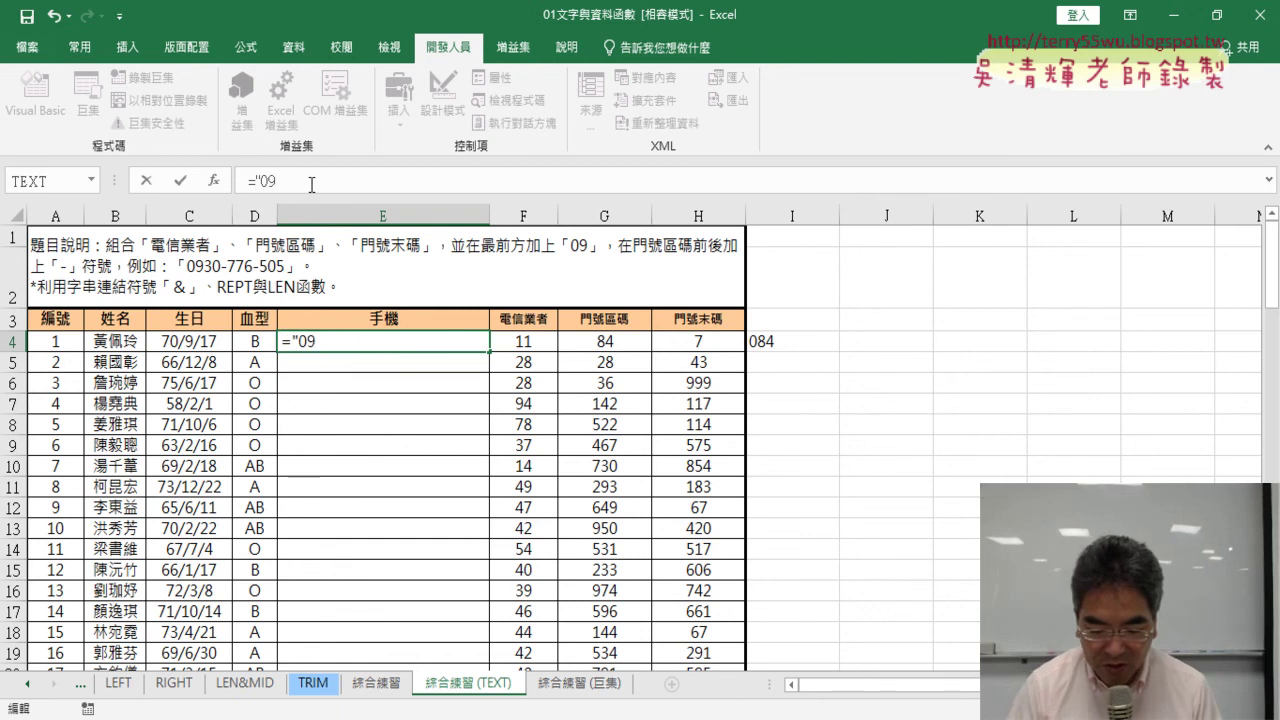
pyautogui.write('"&')
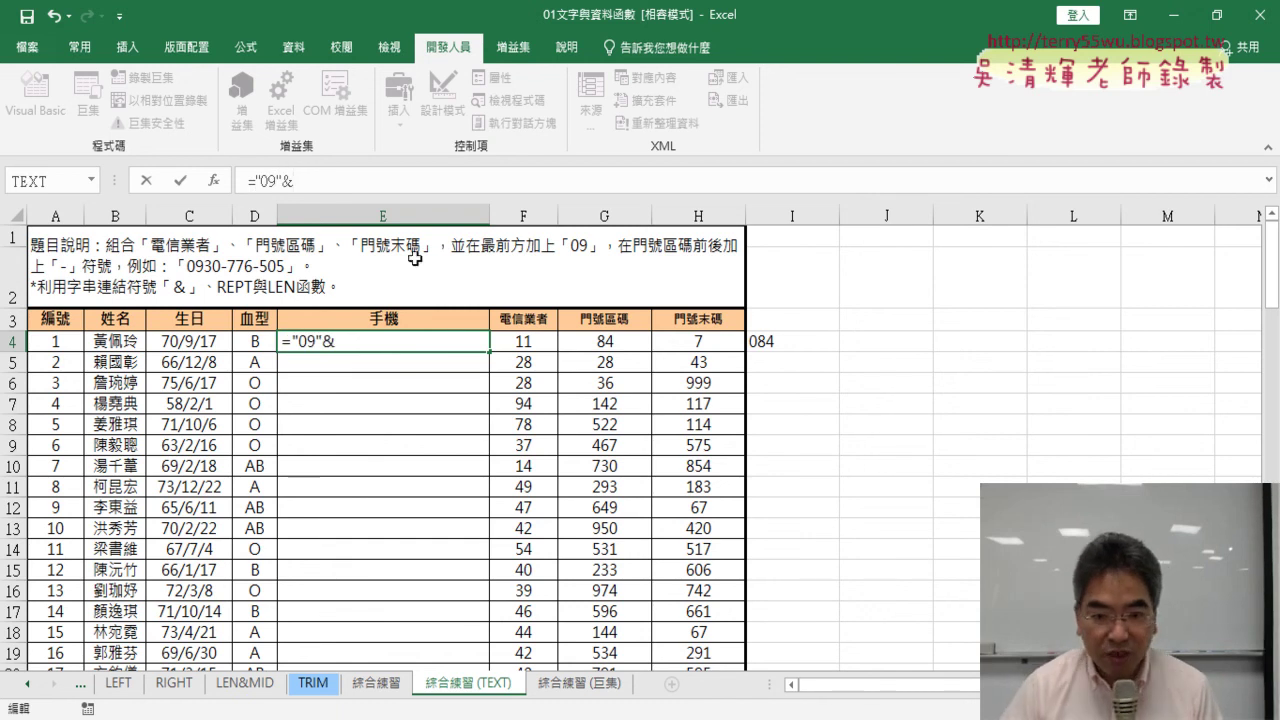
pyautogui.click(536, 342)
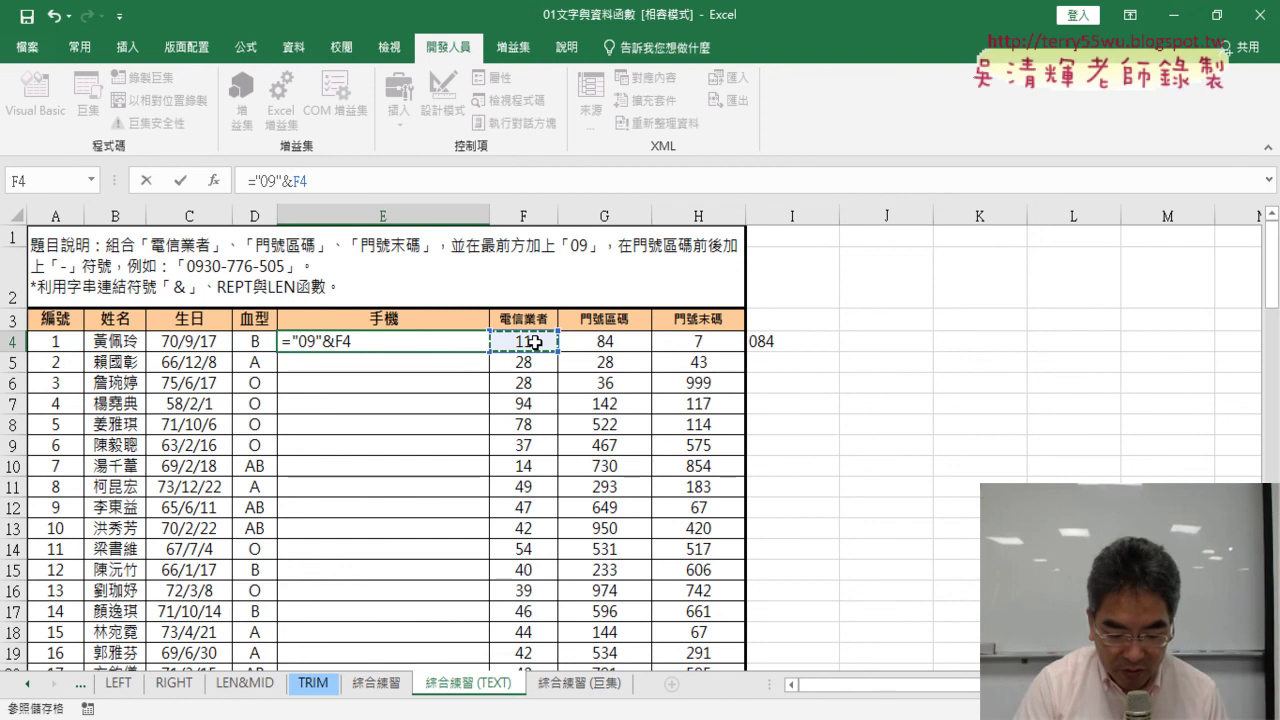
pyautogui.write('&"-"')
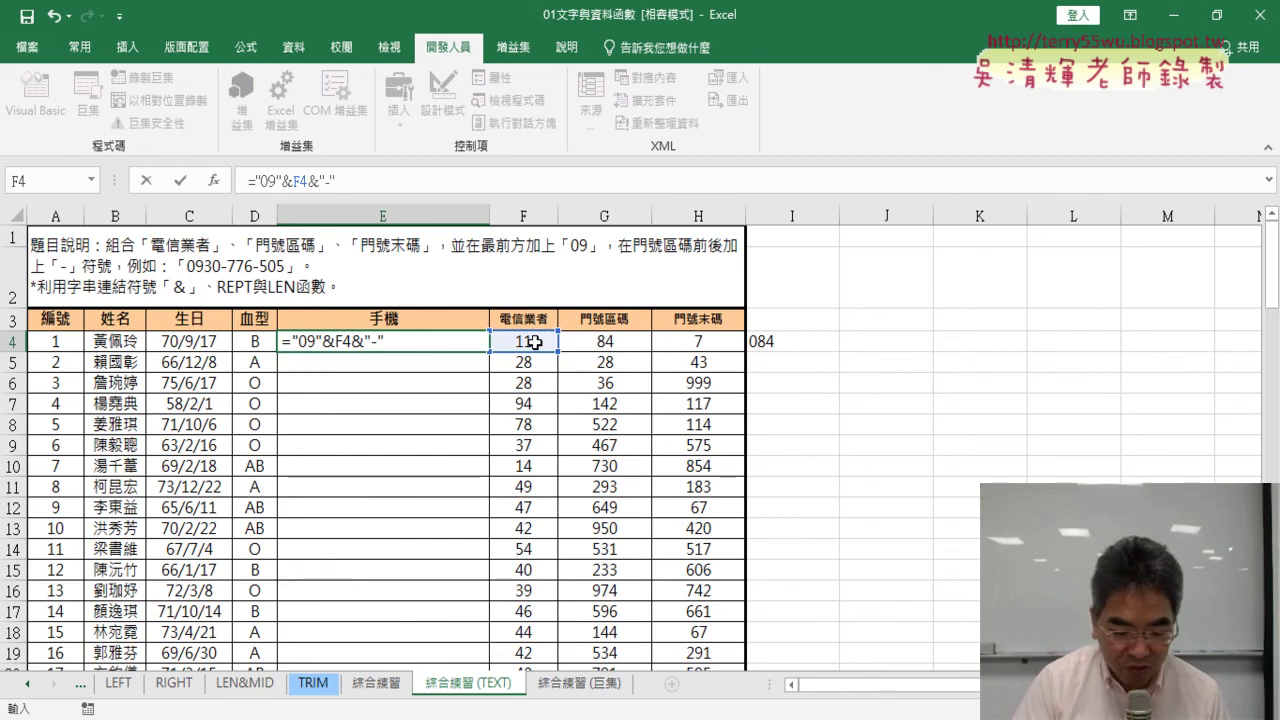
pyautogui.write('&')
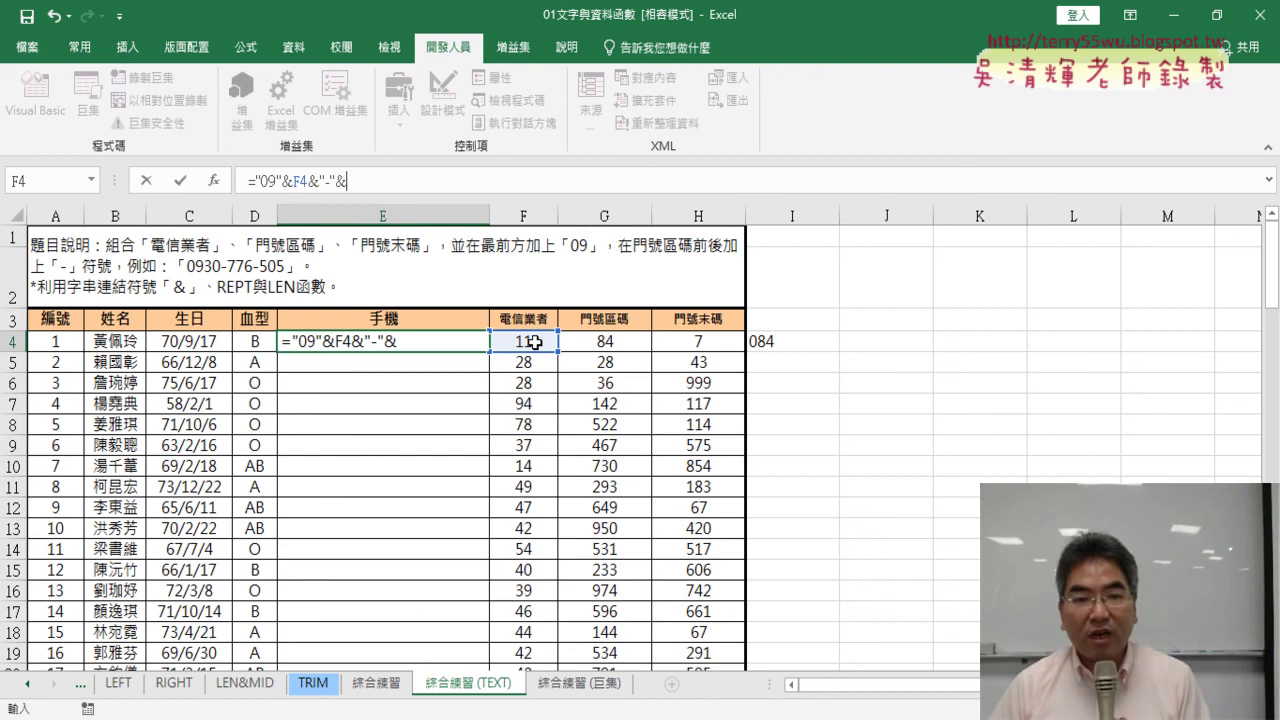
# Append TEXT(G4,"000") to the E4 formula, giving 0911-084
pyautogui.click(92, 181)
pyautogui.click(30, 200)
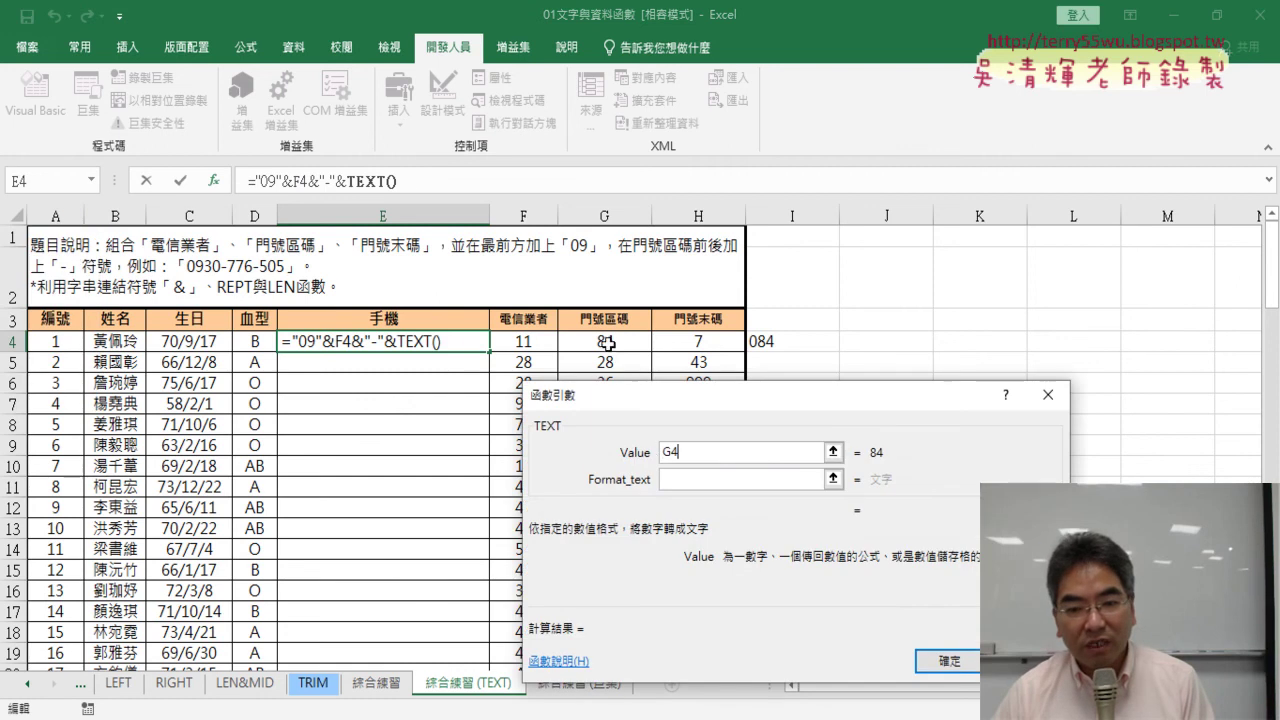
pyautogui.click(760, 479)
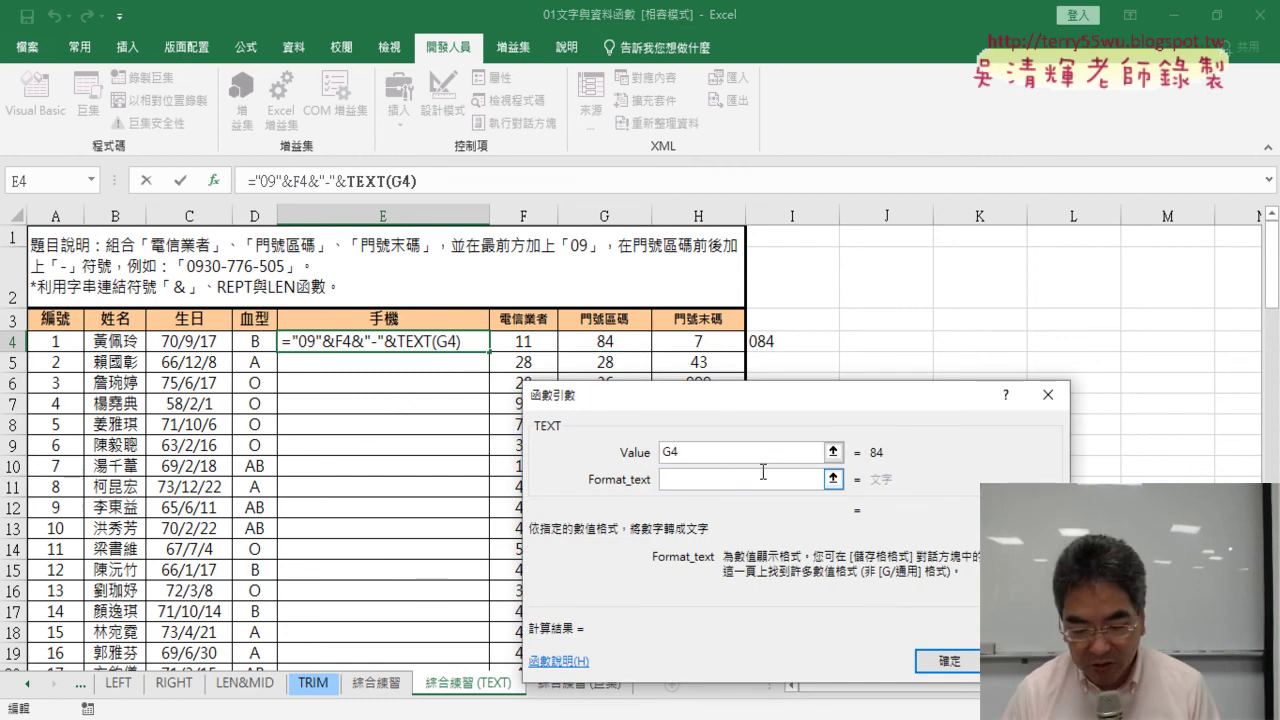
pyautogui.write('"')
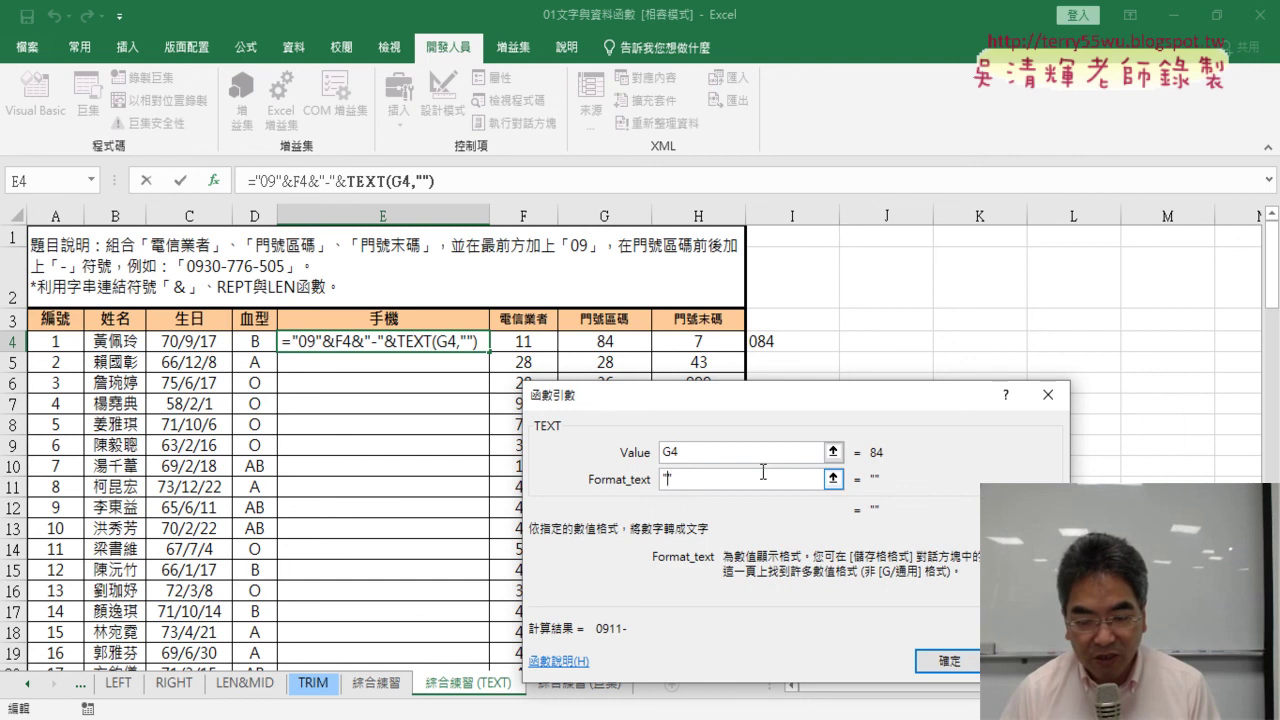
pyautogui.write('000')
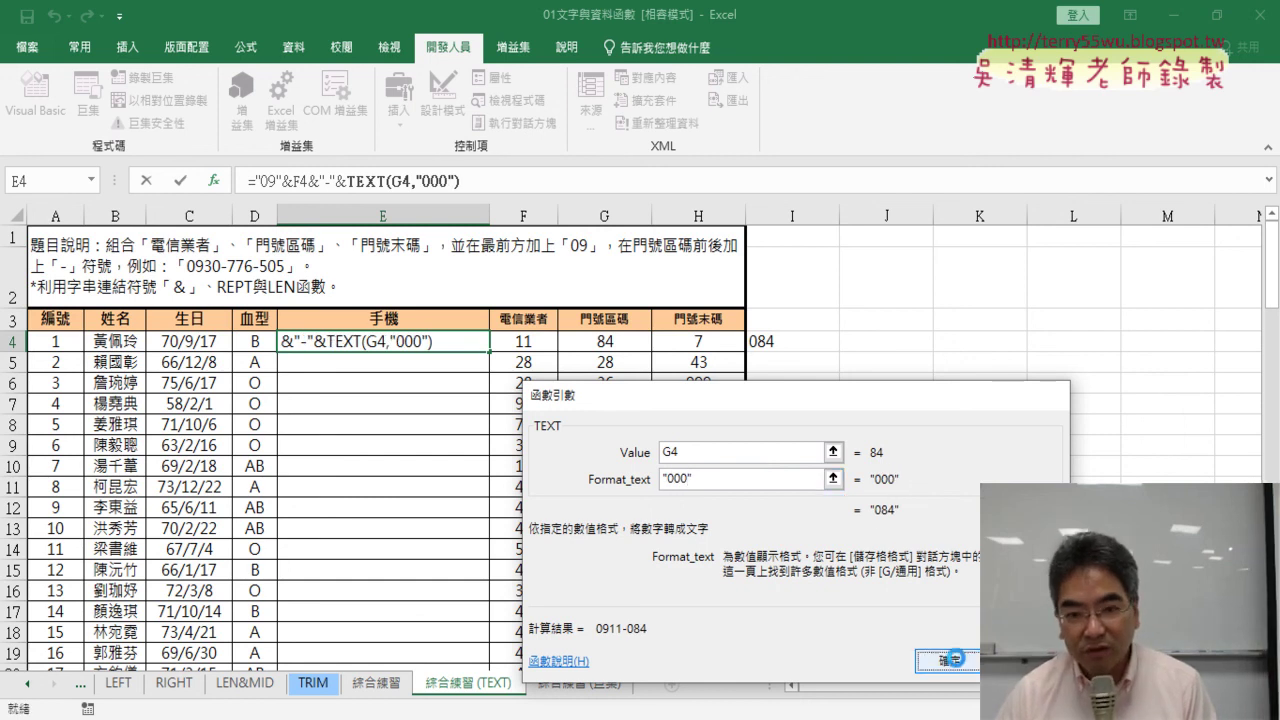
pyautogui.click(950, 660)
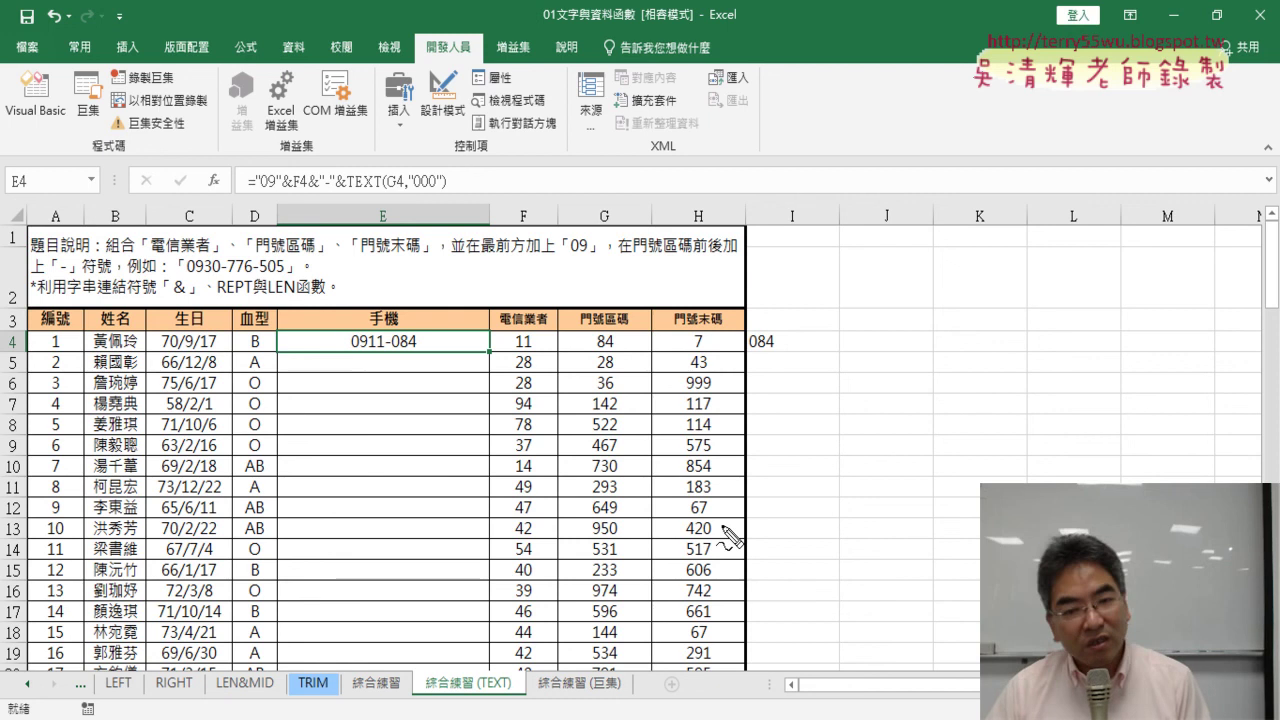
# Highlight the 084 part of E4's result and its formula
pyautogui.moveTo(426, 349); pyautogui.dragTo(388, 352)
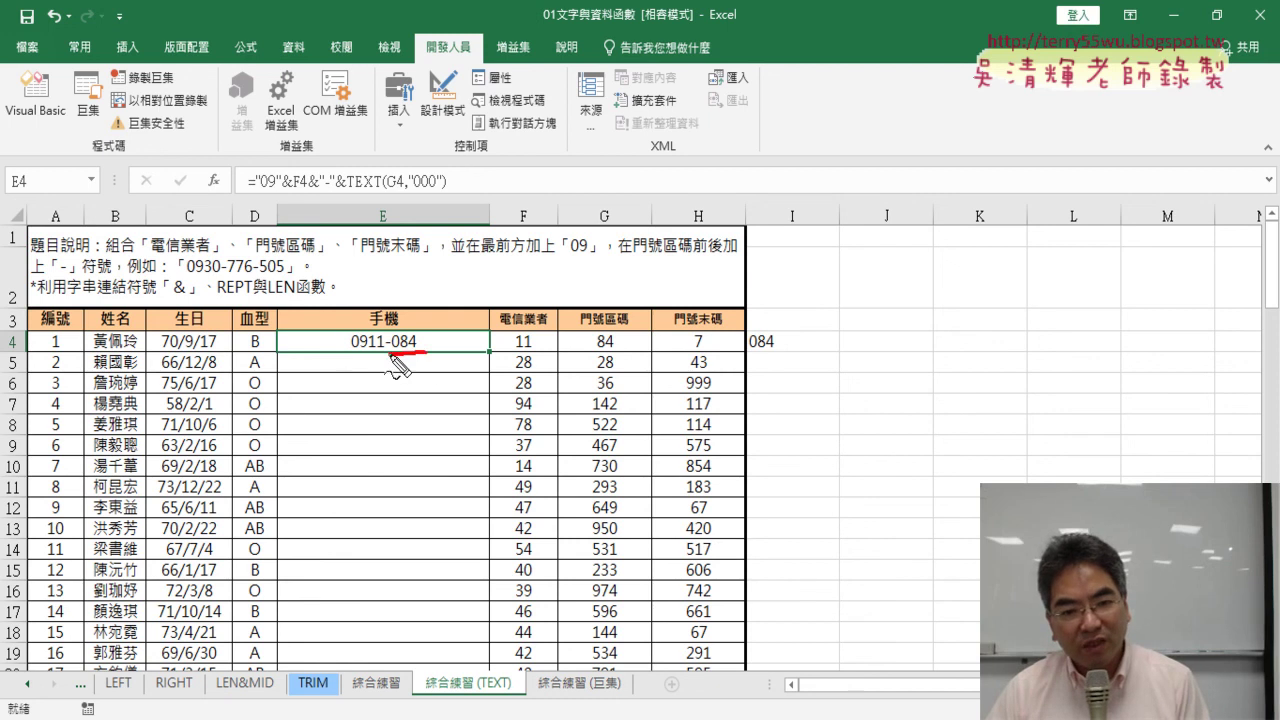
pyautogui.moveTo(430, 197); pyautogui.dragTo(325, 197)
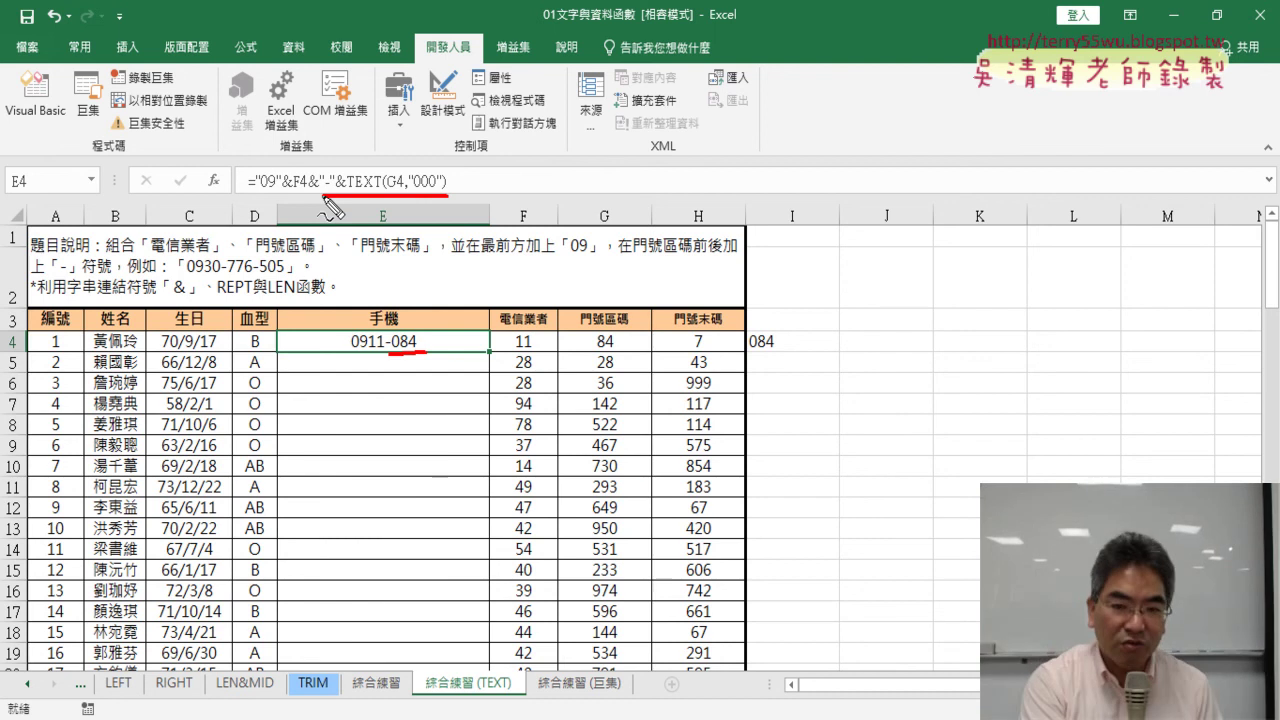
pyautogui.press('Escape')
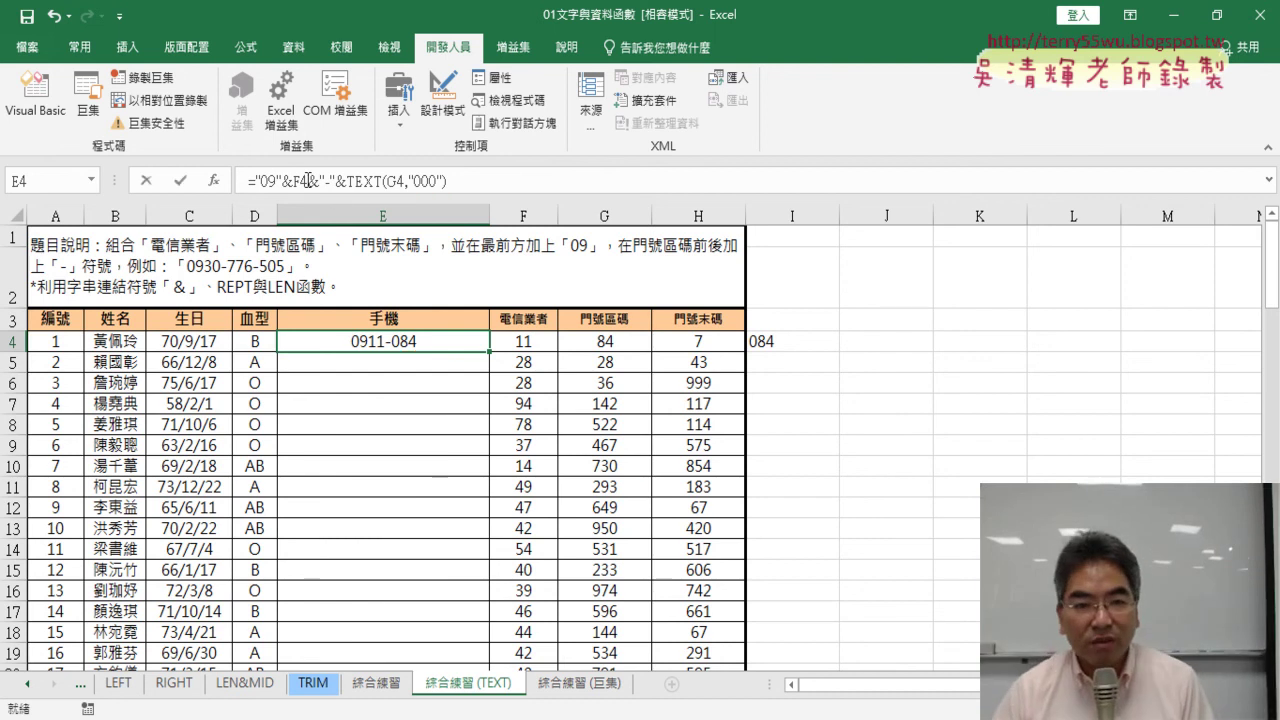
pyautogui.click(377, 180)
pyautogui.rightClick(486, 179)
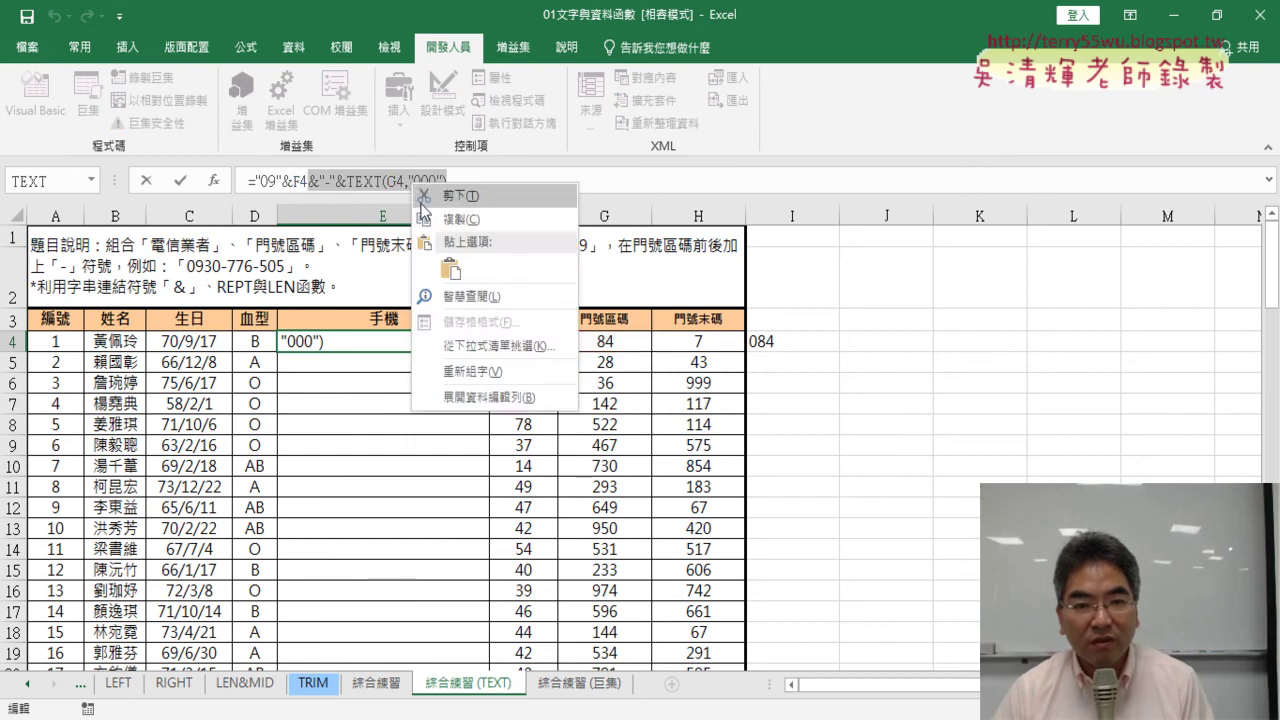
pyautogui.press('Escape')
pyautogui.click(470, 181)
pyautogui.rightClick(472, 186)
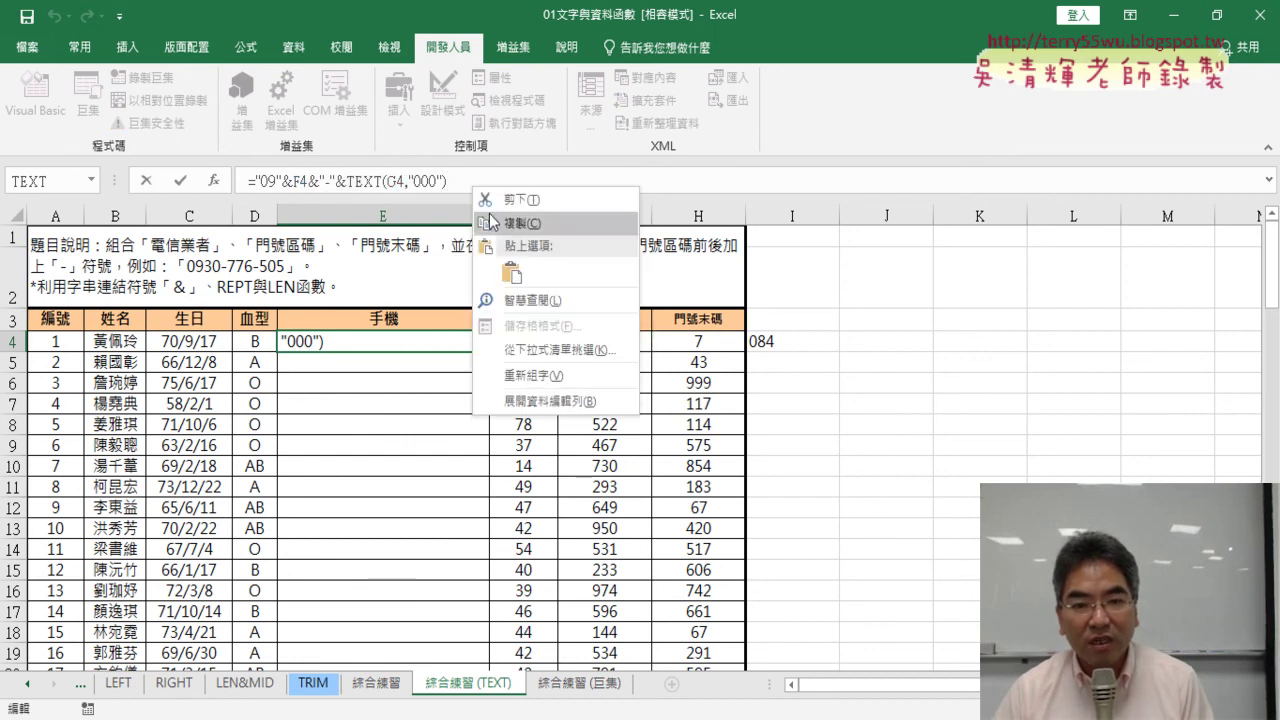
pyautogui.click(511, 272)
pyautogui.moveTo(540, 182); pyautogui.dragTo(527, 182)
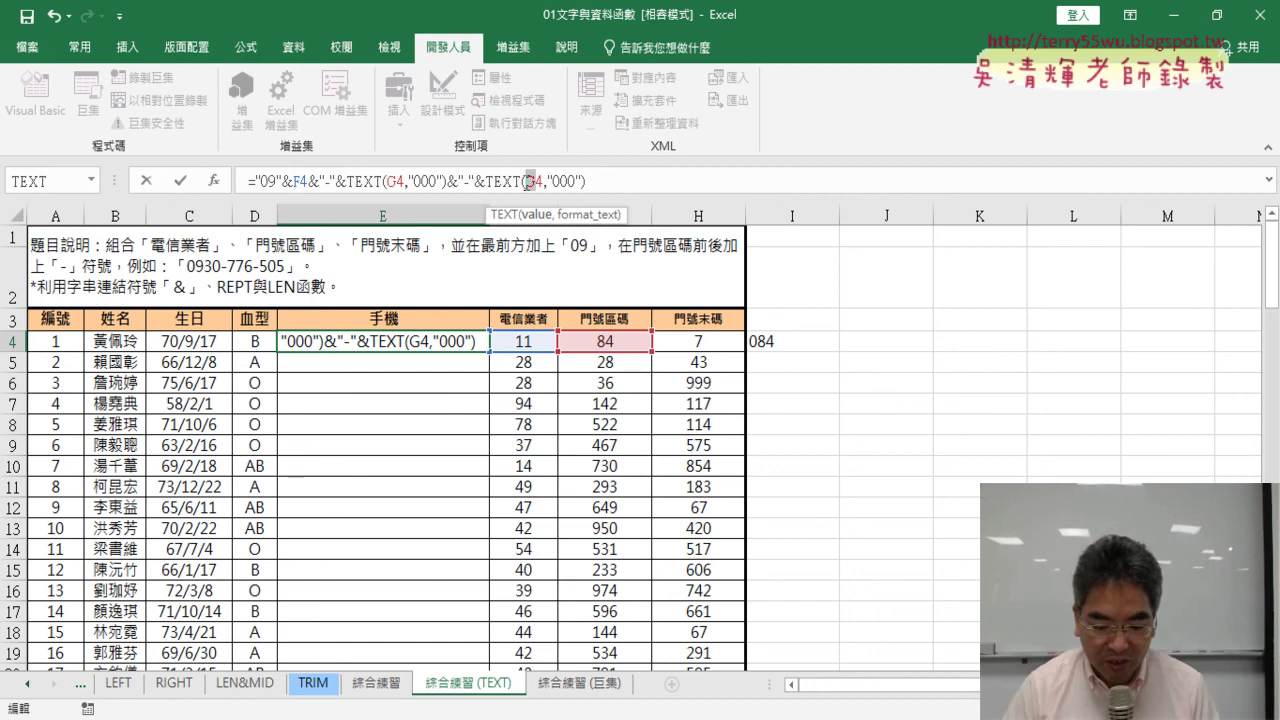
pyautogui.write('H')
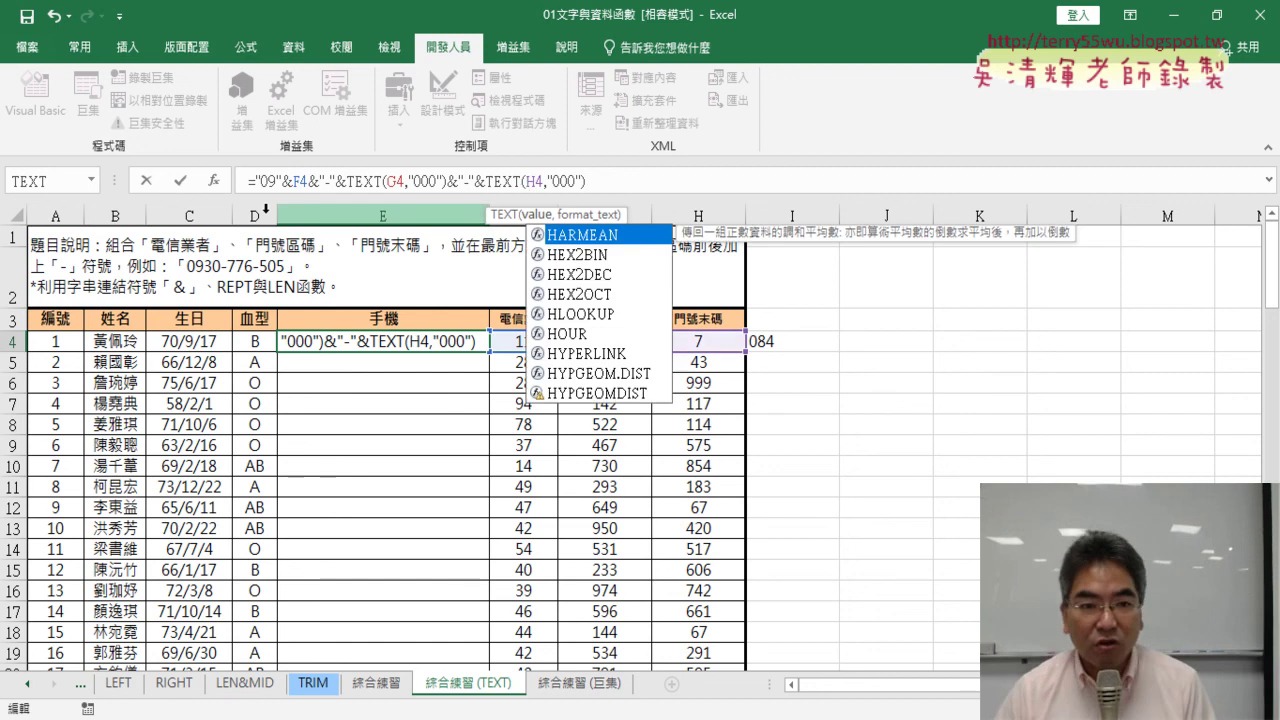
pyautogui.click(182, 182)
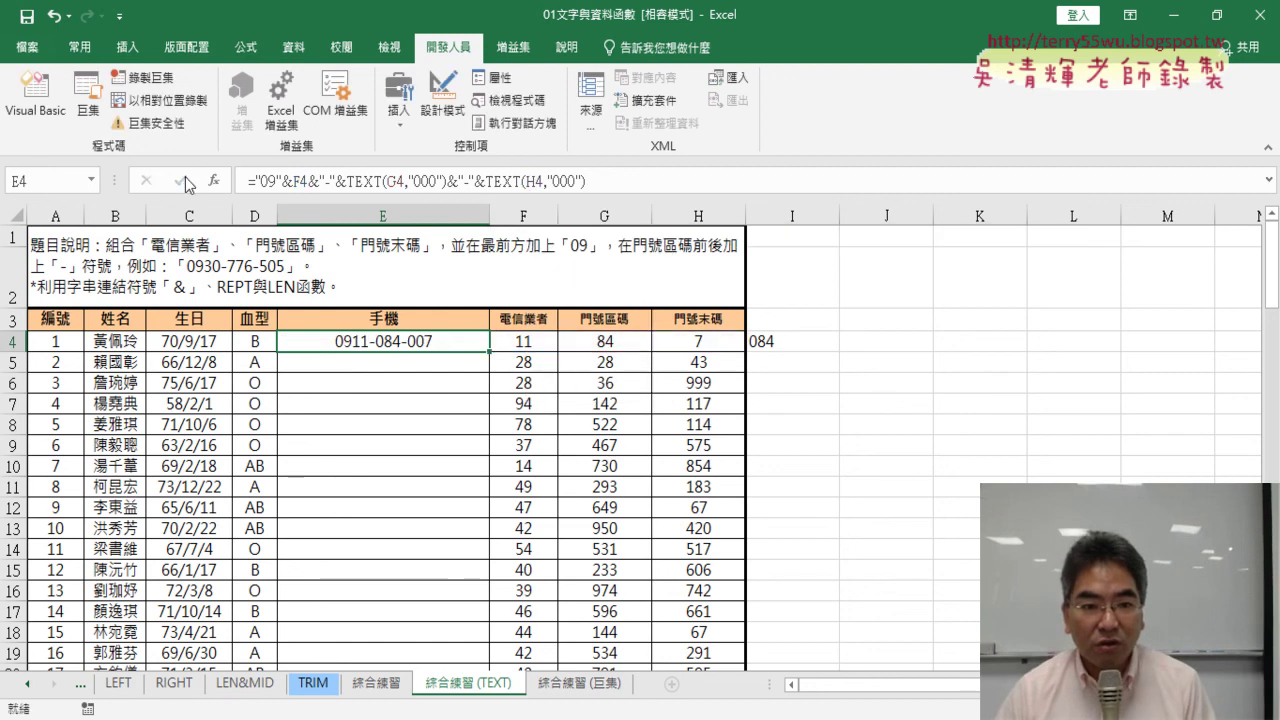
# Fill the phone formula down column E and delete the helper 084 from I4
pyautogui.doubleClick(490, 354)
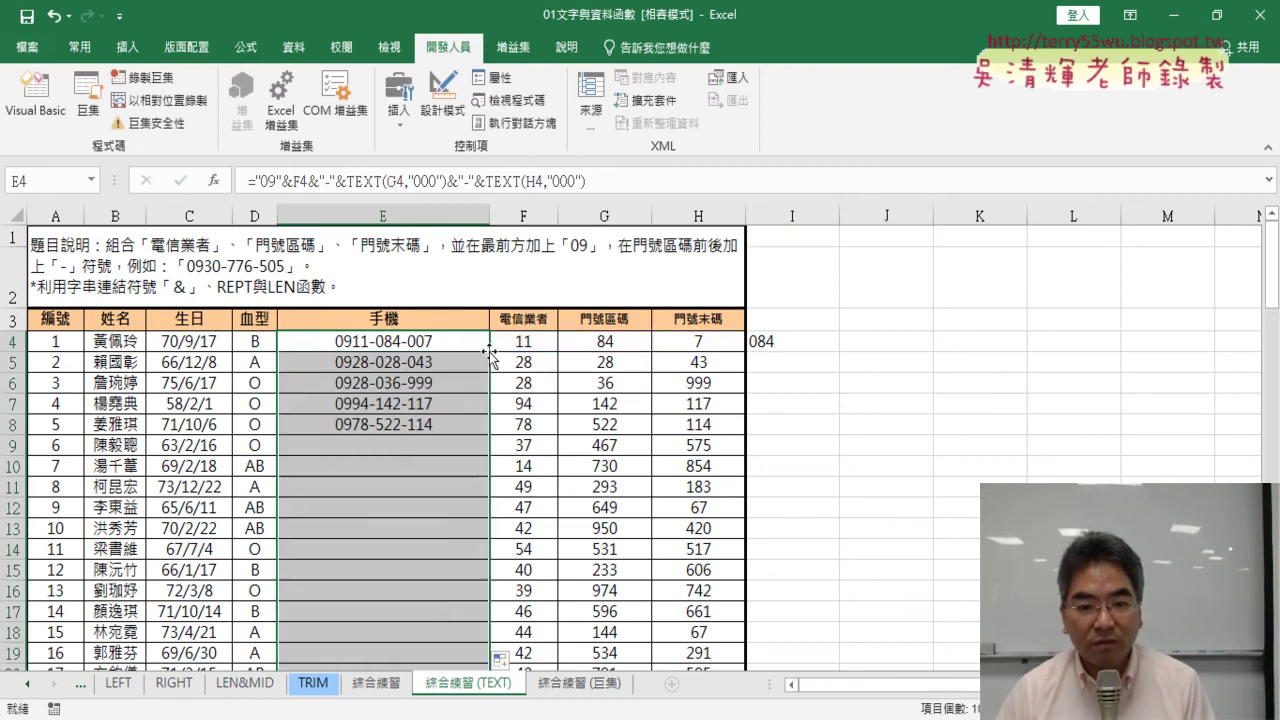
pyautogui.click(811, 347)
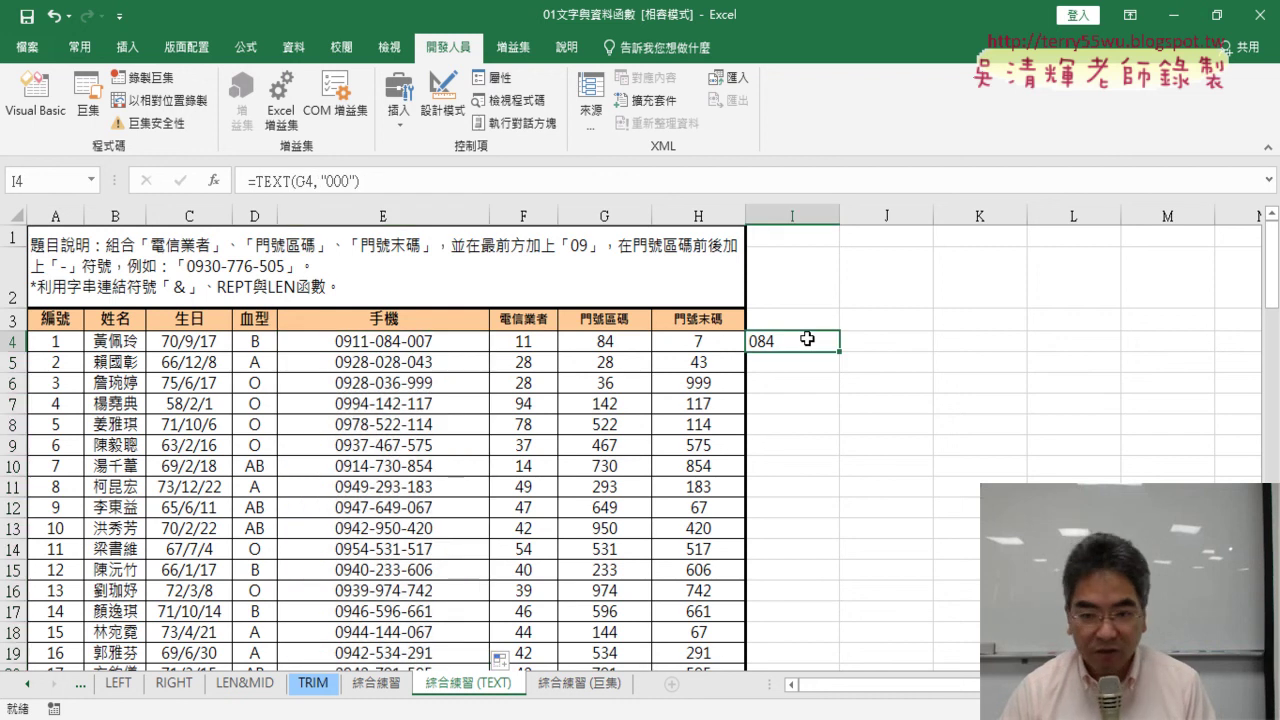
pyautogui.press('Delete')
# Compare phone cell E4 against the other 綜合練習 sheet
pyautogui.click(407, 339)
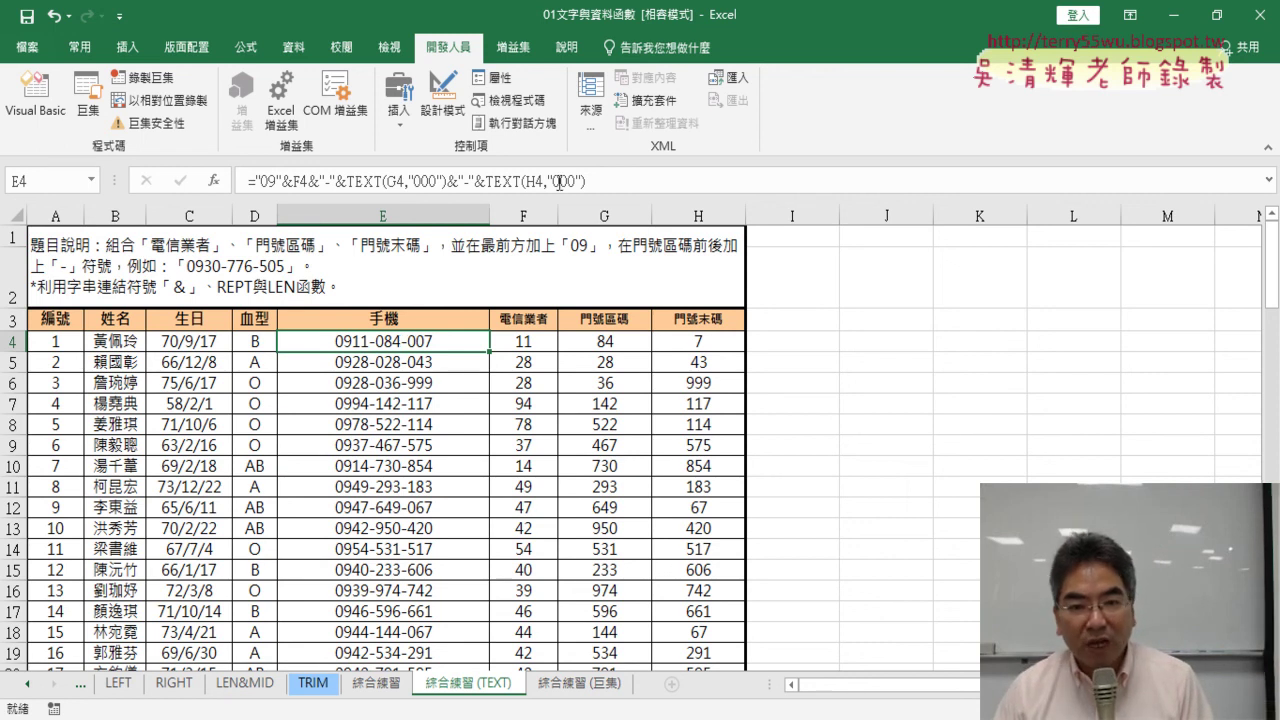
pyautogui.click(385, 688)
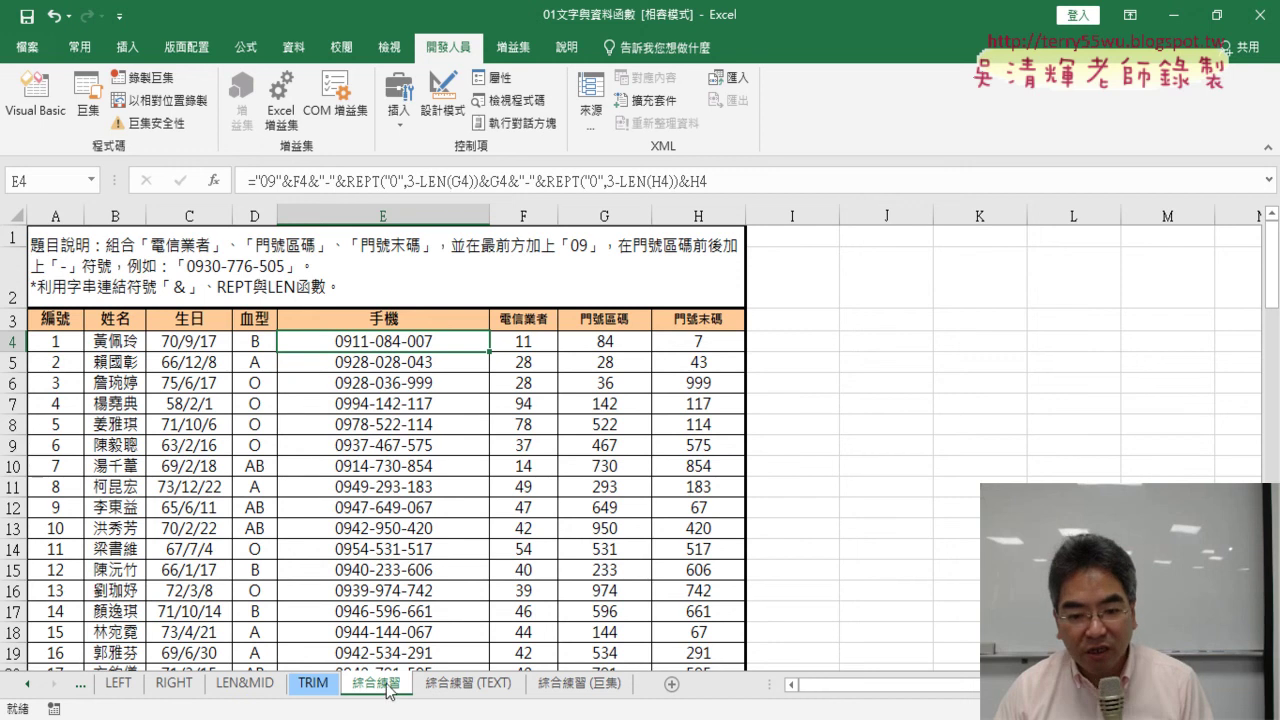
pyautogui.click(441, 682)
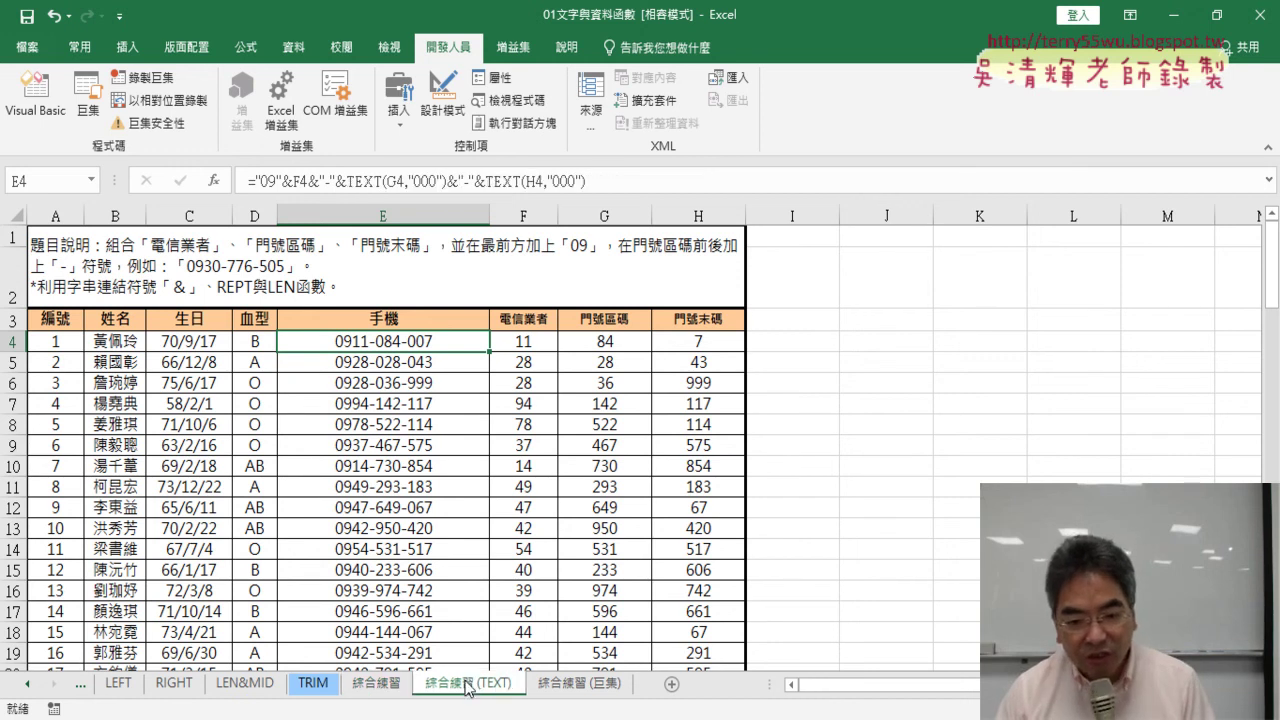
# Review the E4 formula, leave it unchanged, and close the workbook
pyautogui.click(368, 181)
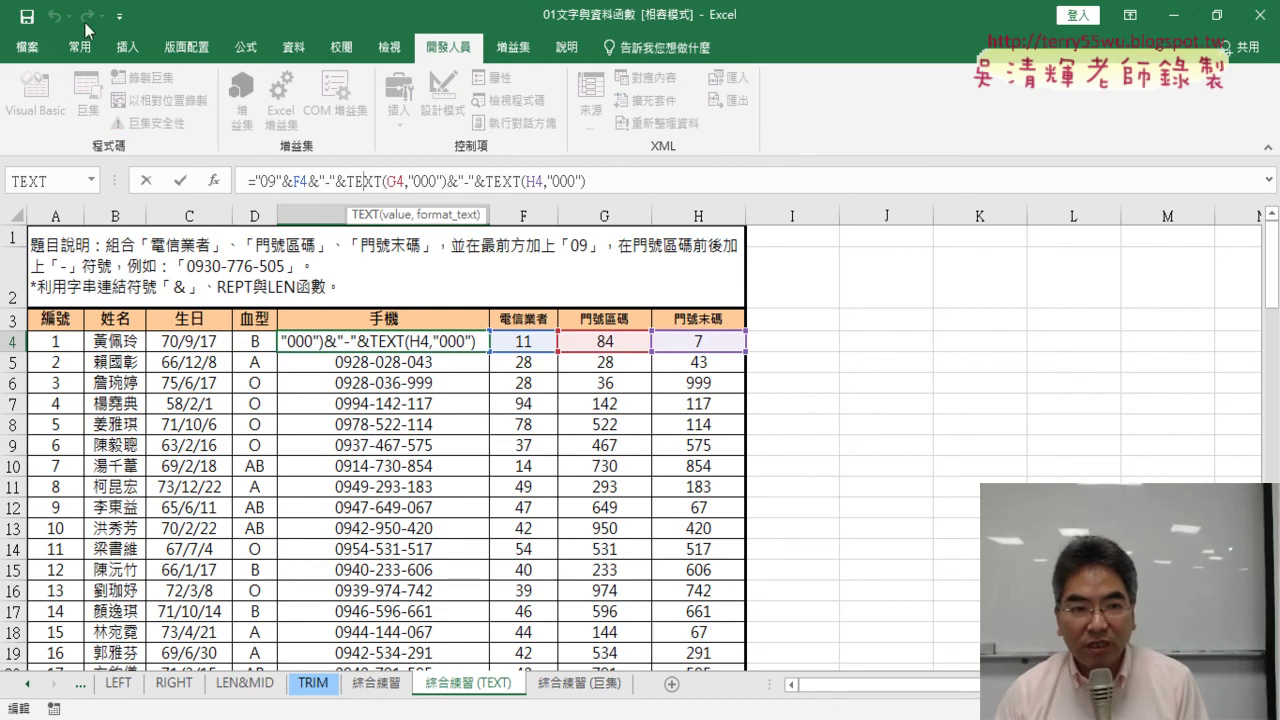
pyautogui.click(25, 18)
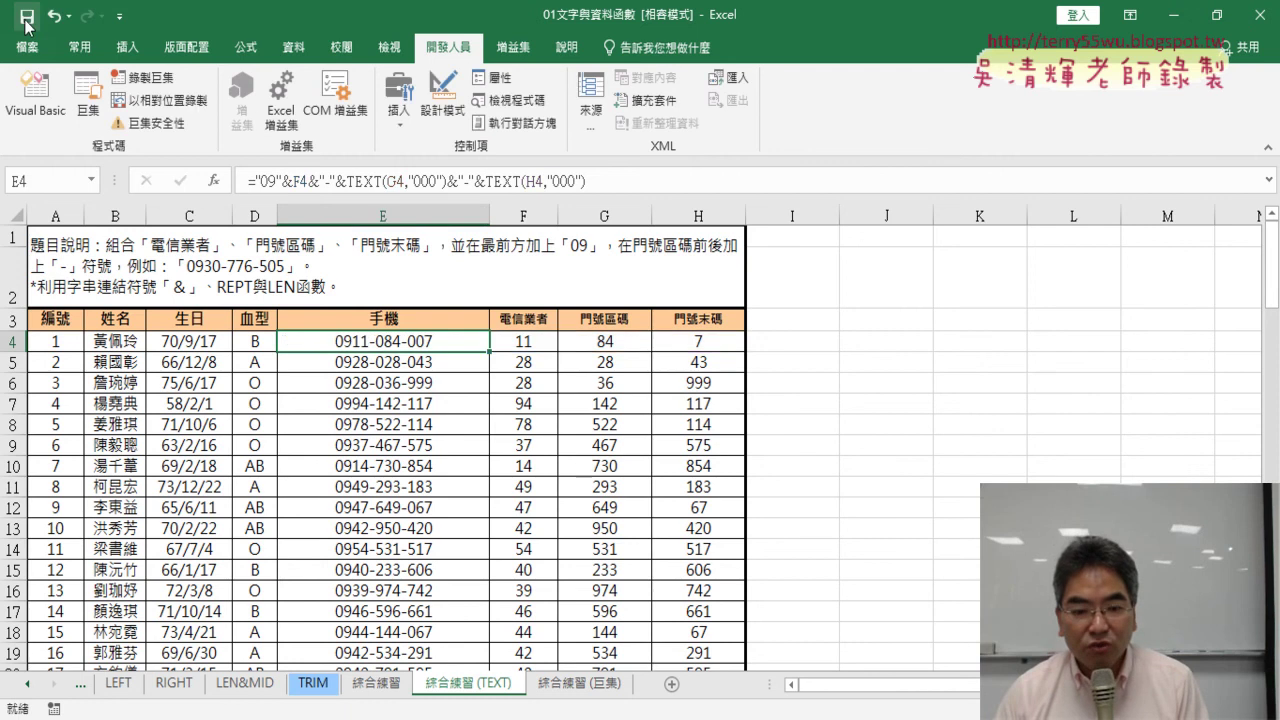
pyautogui.click(1257, 18)
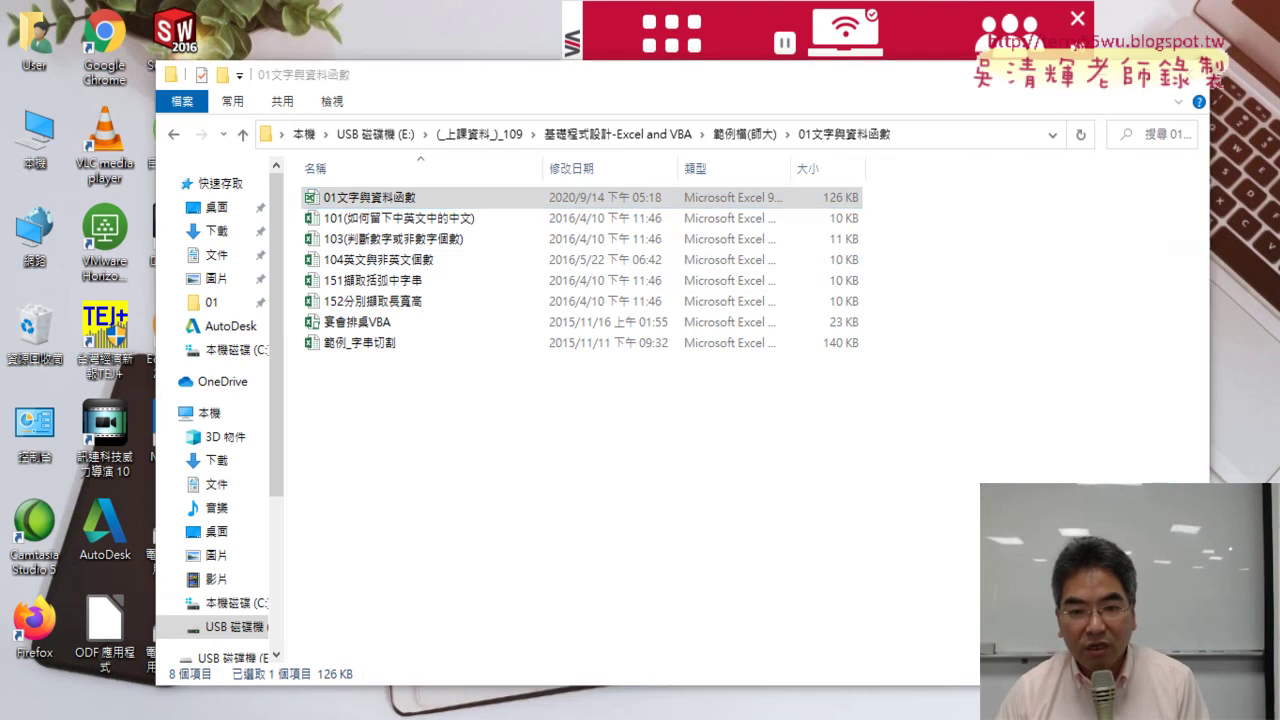
# Remove the old workbook copy from the Google Drive course folder
pyautogui.hotkey('alt', 'Tab')
pyautogui.hotkey('ctrl', '1')
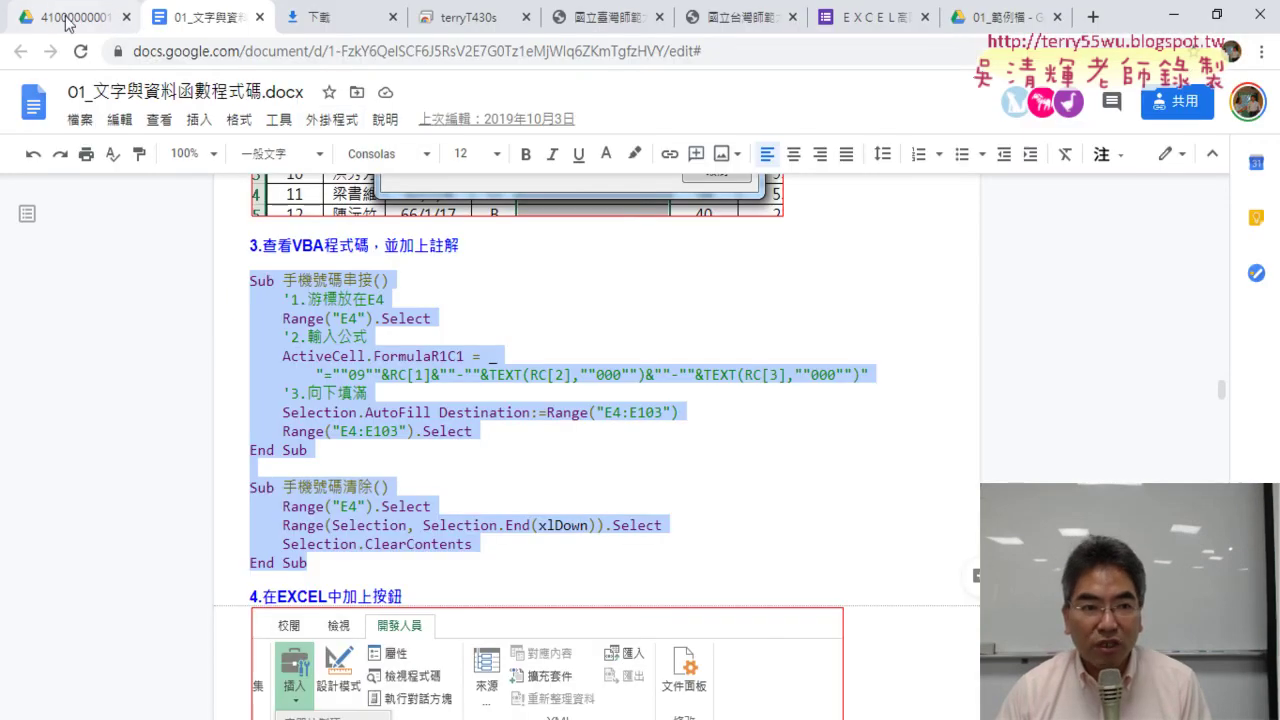
pyautogui.rightClick(370, 255)
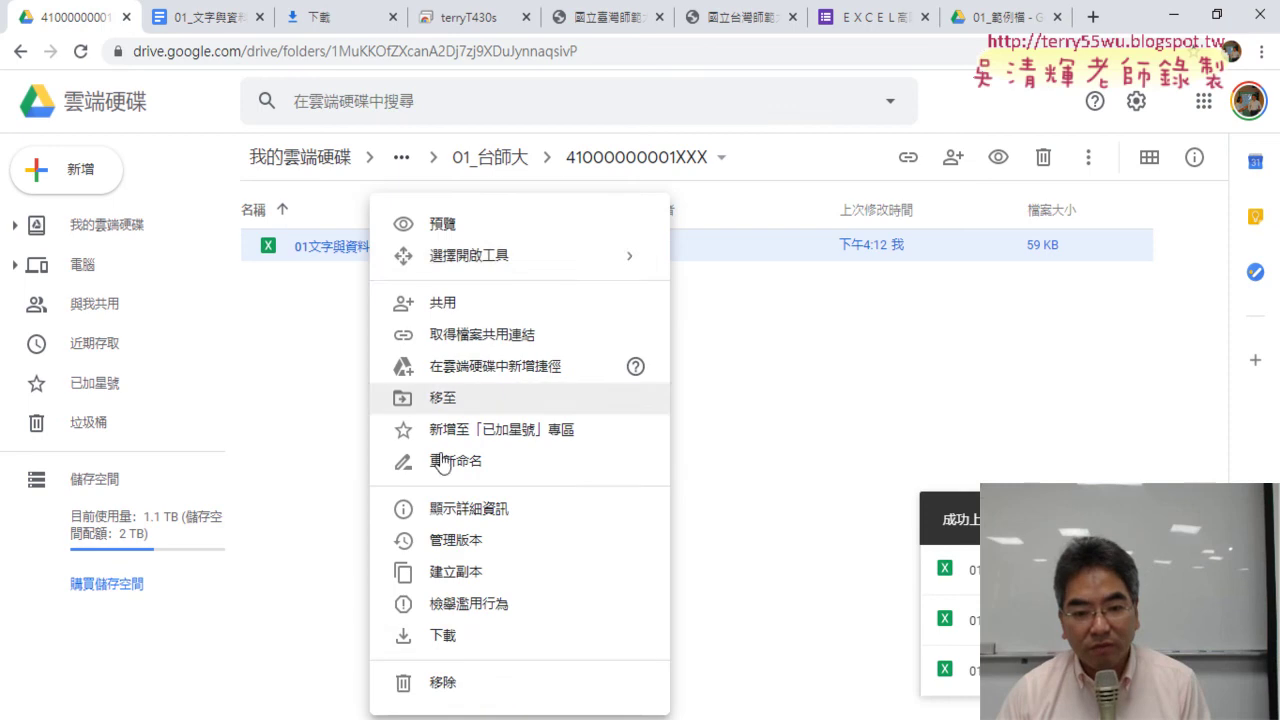
pyautogui.click(484, 686)
# Upload 01文字與資料函數.xls from File Explorer into the Drive folder and preview it
pyautogui.hotkey('alt', 'Tab')
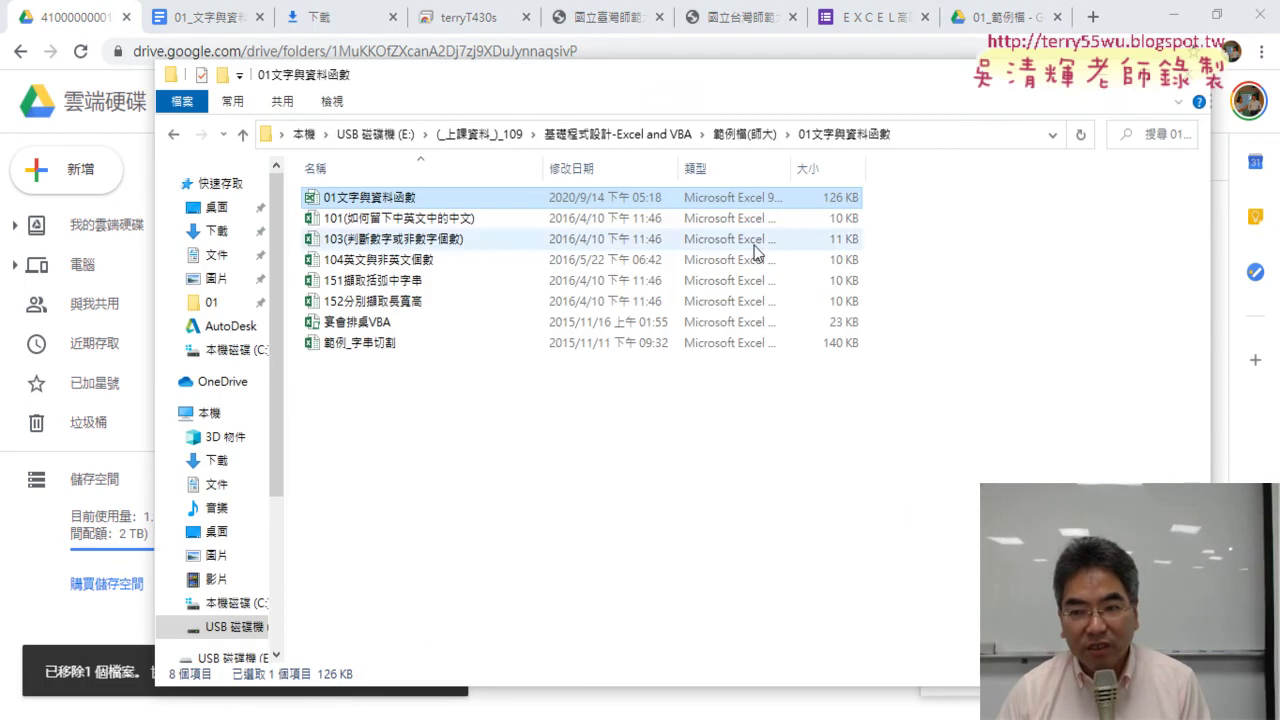
pyautogui.moveTo(1210, 331); pyautogui.dragTo(814, 331)
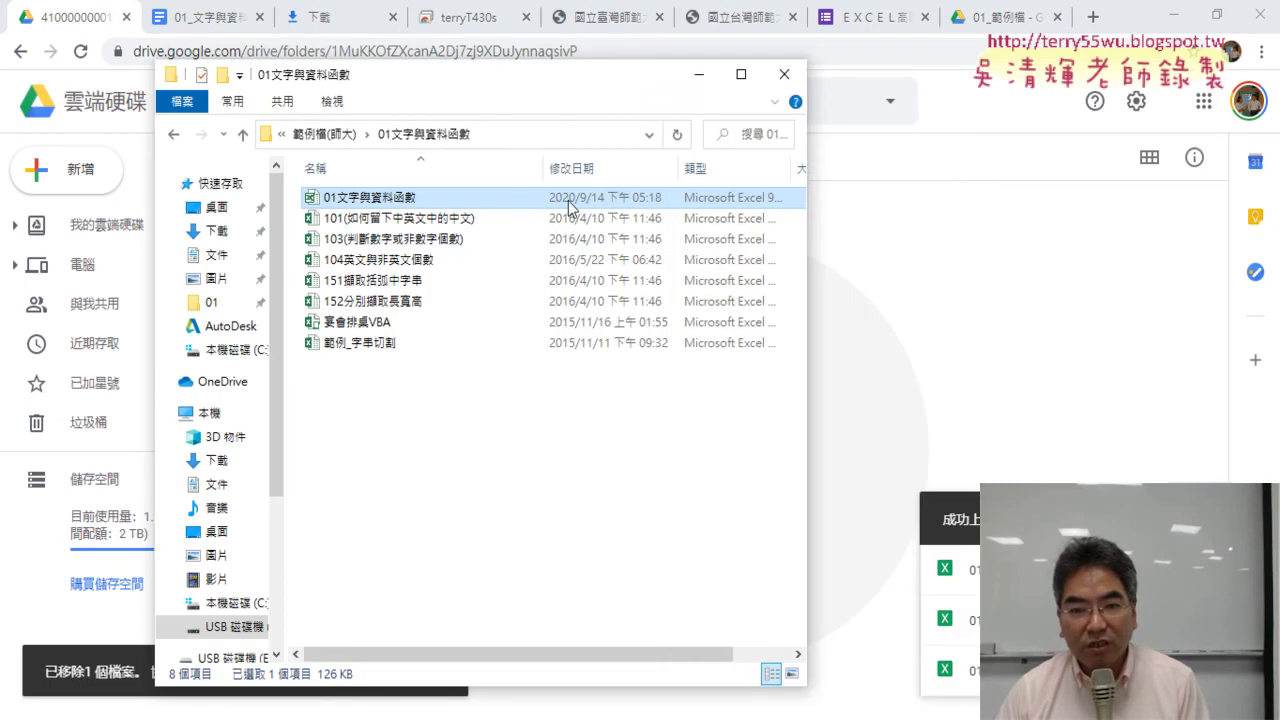
pyautogui.moveTo(370, 197); pyautogui.dragTo(866, 315)
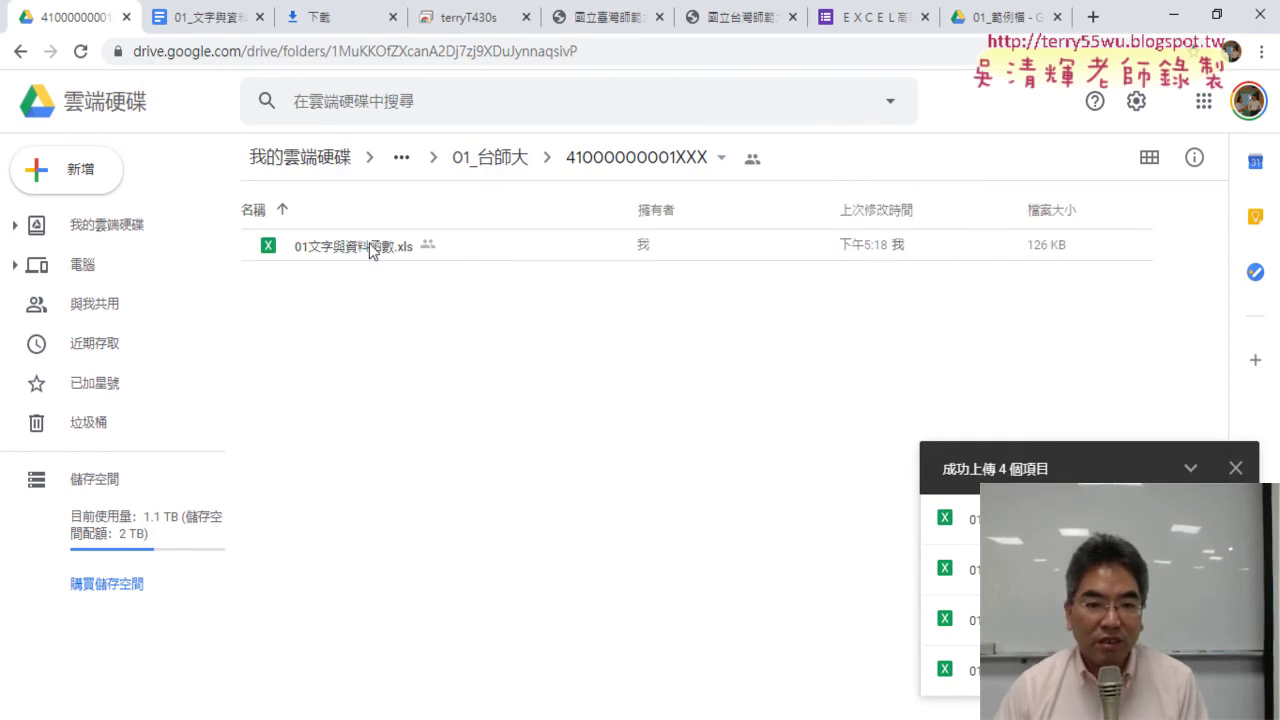
pyautogui.doubleClick(369, 243)
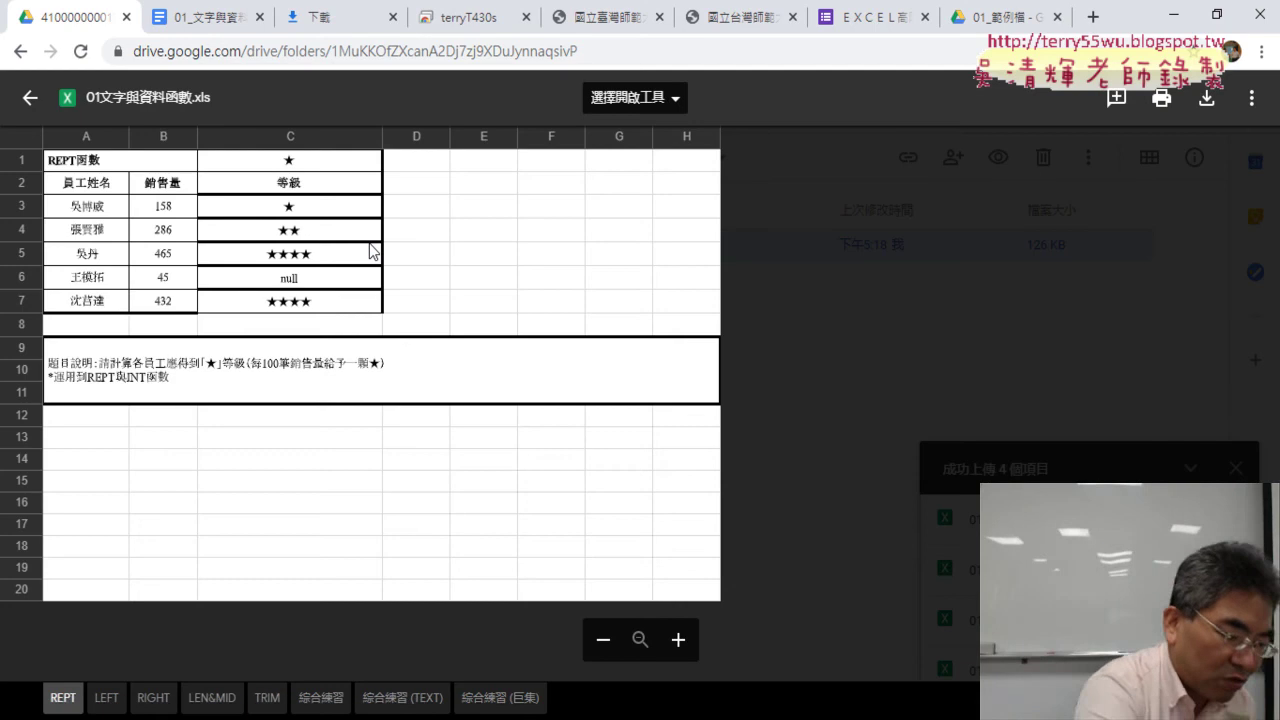